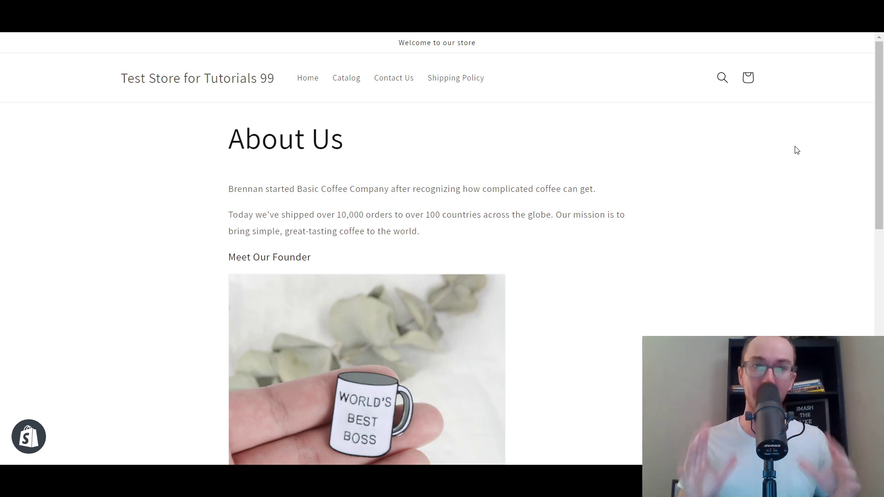
Switch from the storefront's About Us page to the test store's Shopify admin
drag(879, 142, 865, 113)
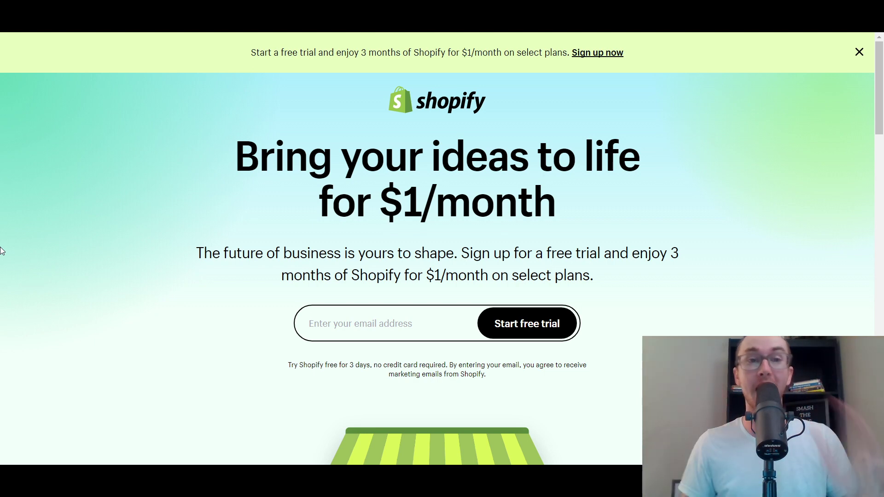
key(ctrl+Tab)
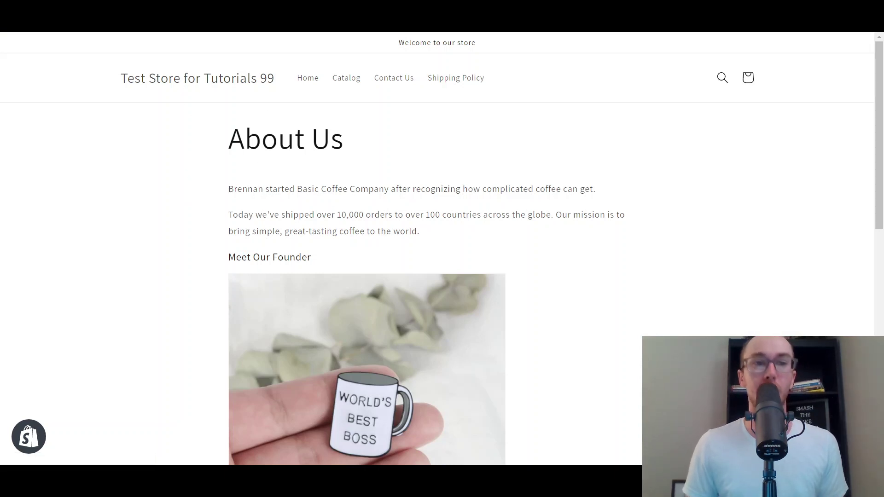
key(ctrl+Tab)
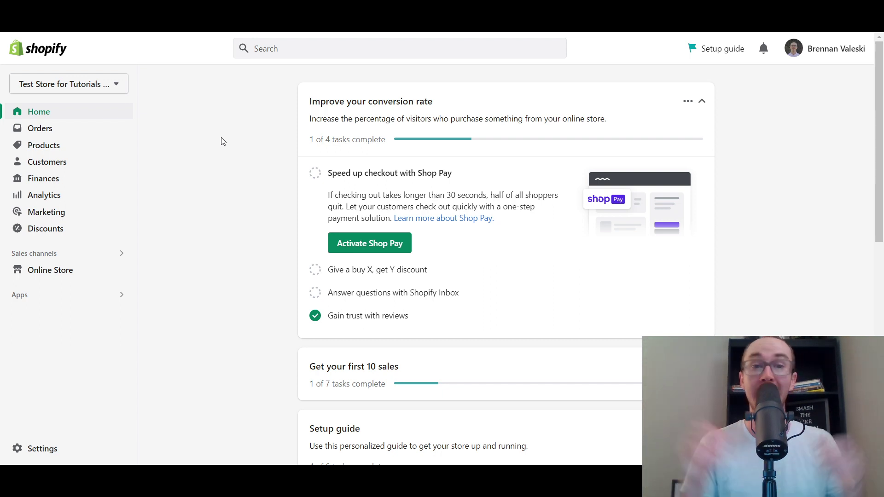
Open the list of pages belonging to the online store
click(50, 274)
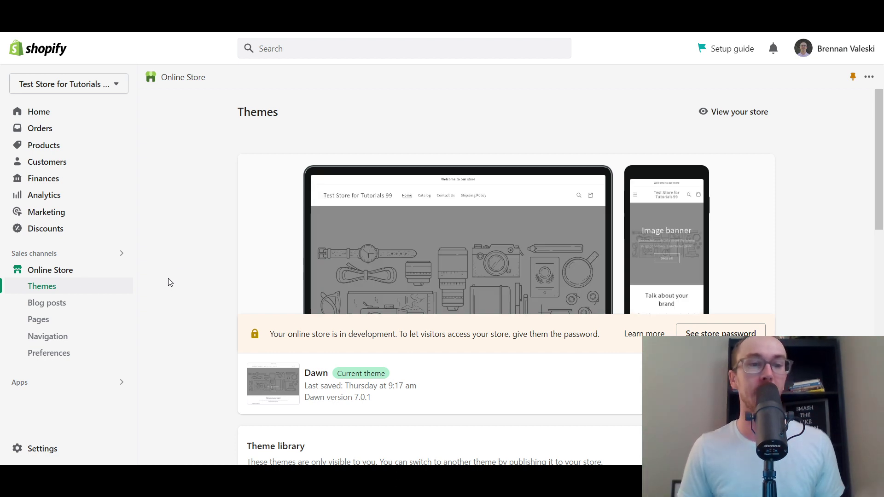
mouse_move(881, 151)
mouse_down()
mouse_move(881, 178)
mouse_move(880, 167)
mouse_up()
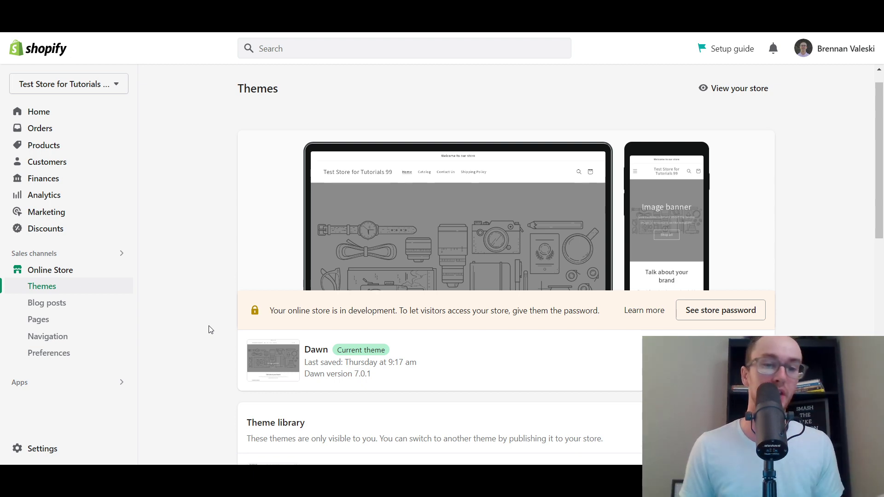
scroll(209, 329, down, 3)
scroll(192, 354, up, 4)
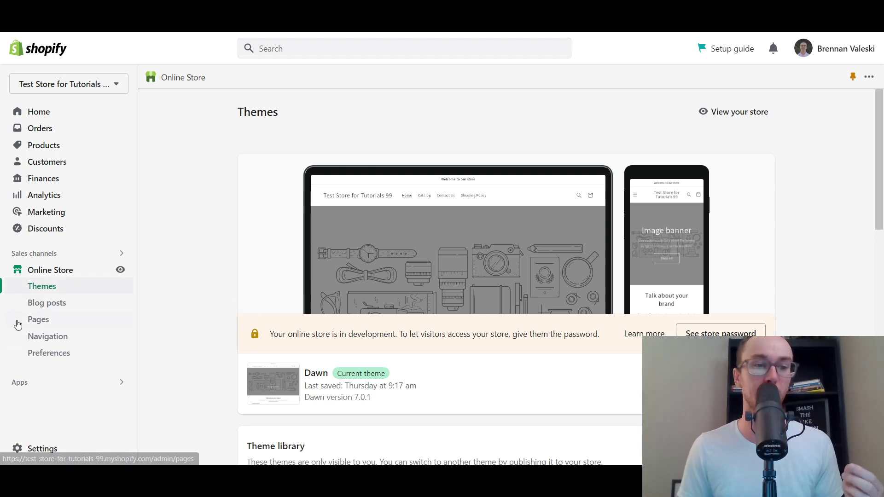
click(35, 325)
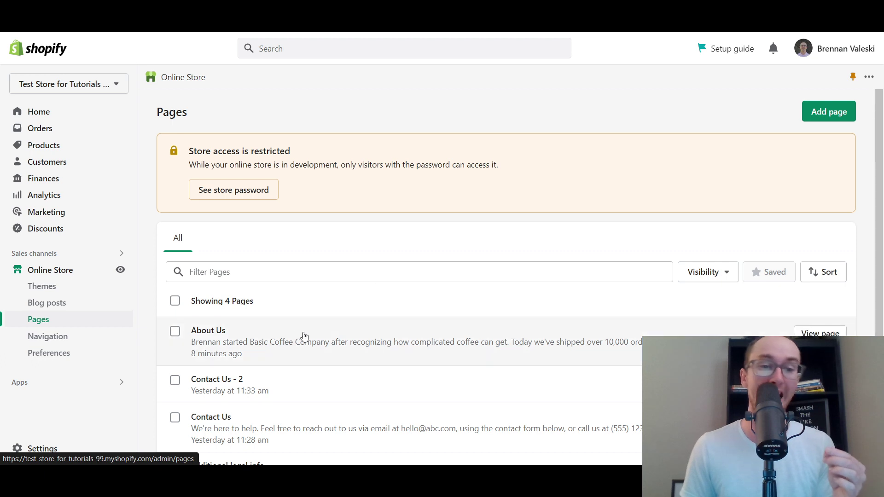
scroll(882, 306, down, 2)
scroll(882, 306, up, 2)
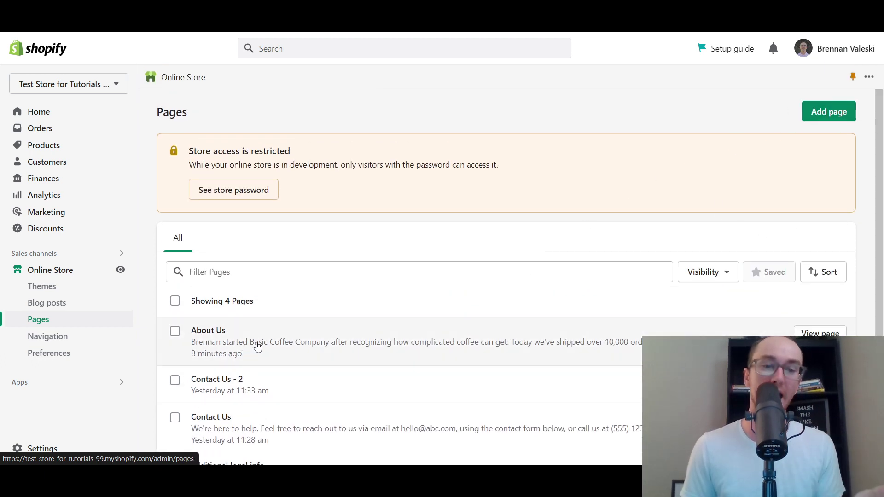
Add a new page to the online store and title it "about us 2"
click(825, 114)
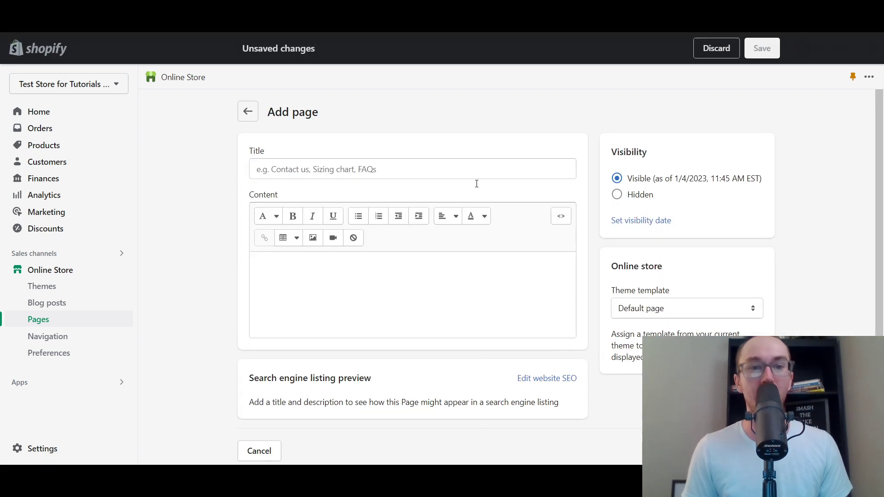
click(320, 164)
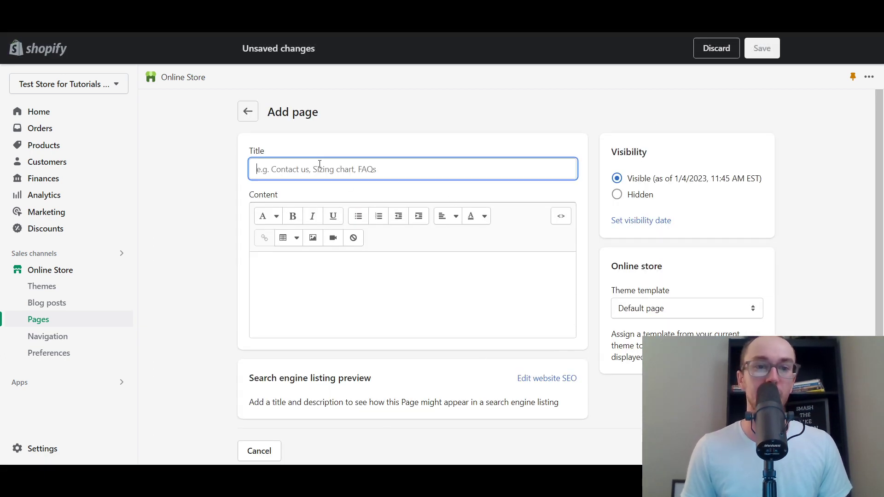
text(about u)
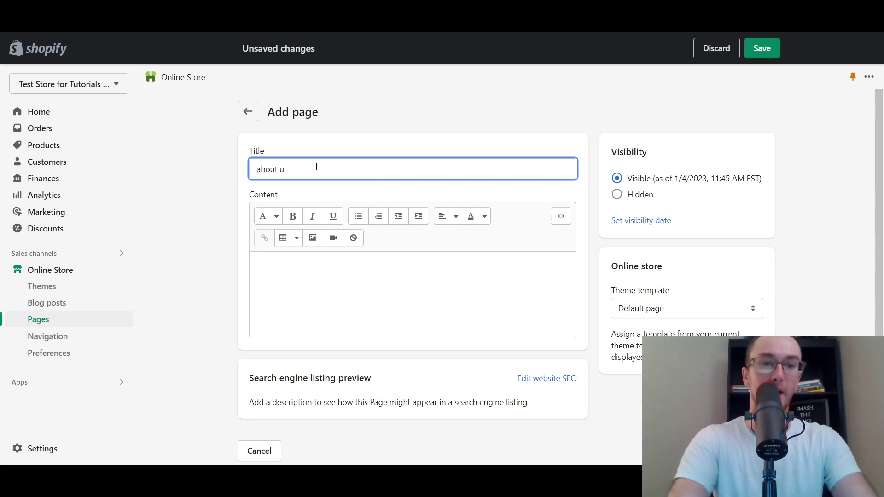
text(s)
key(BackSpace)
text(s)
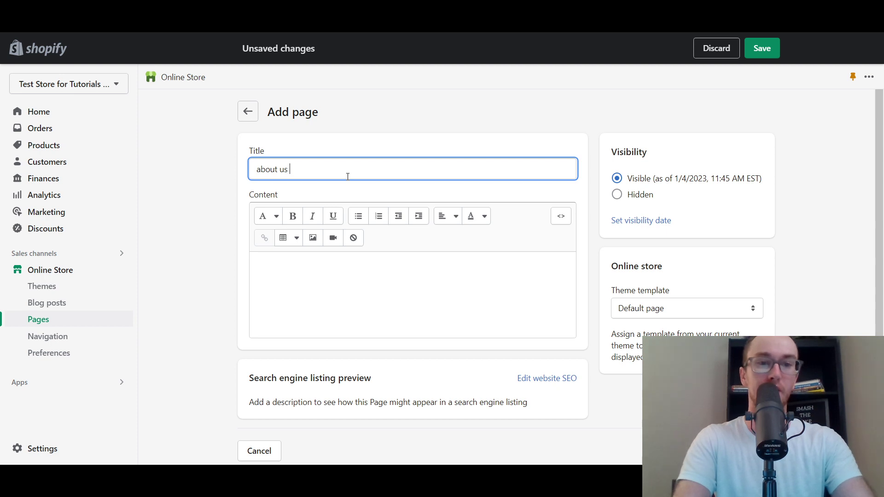
text( 2)
click(180, 178)
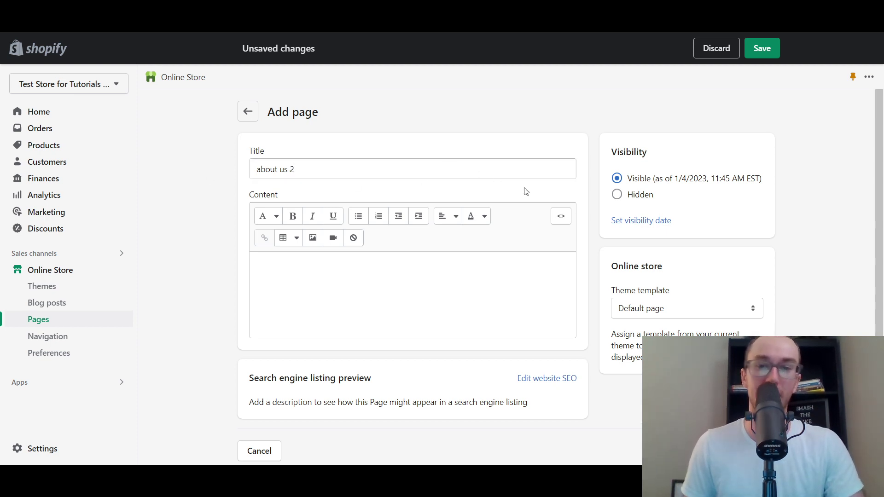
Enter "dfdfd" as the content of the new page and save the page
click(392, 289)
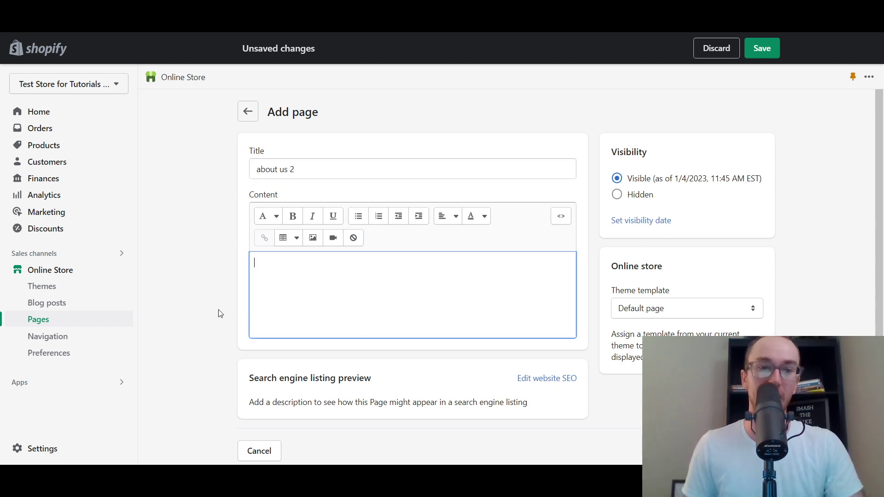
text(dfdfd)
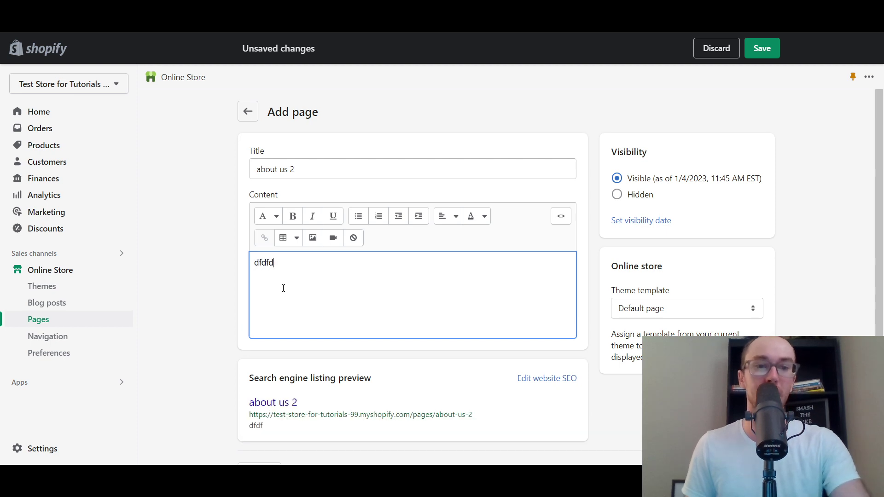
click(225, 282)
scroll(228, 326, down, 1)
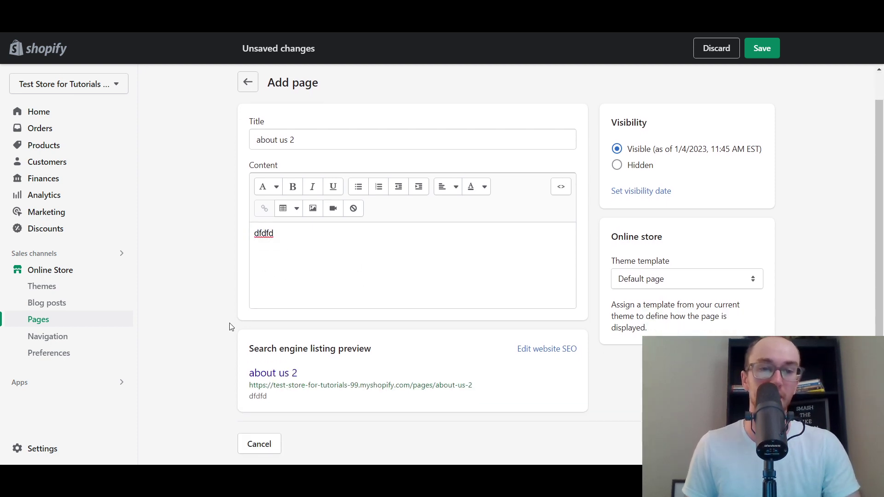
scroll(229, 325, up, 1)
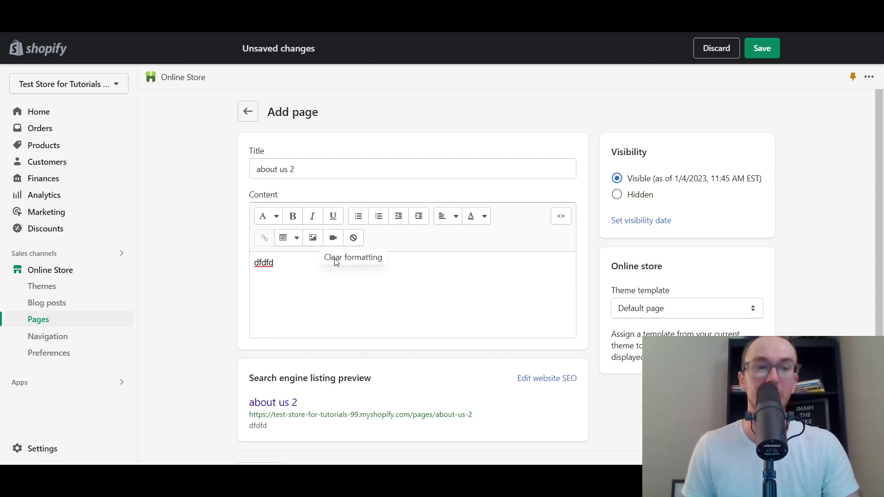
click(760, 61)
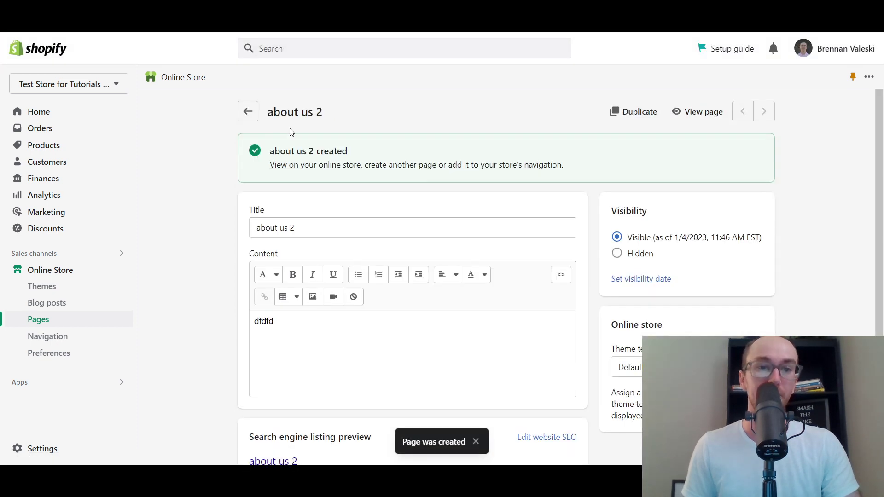
Return to the list of pages and open the existing About Us page
click(247, 112)
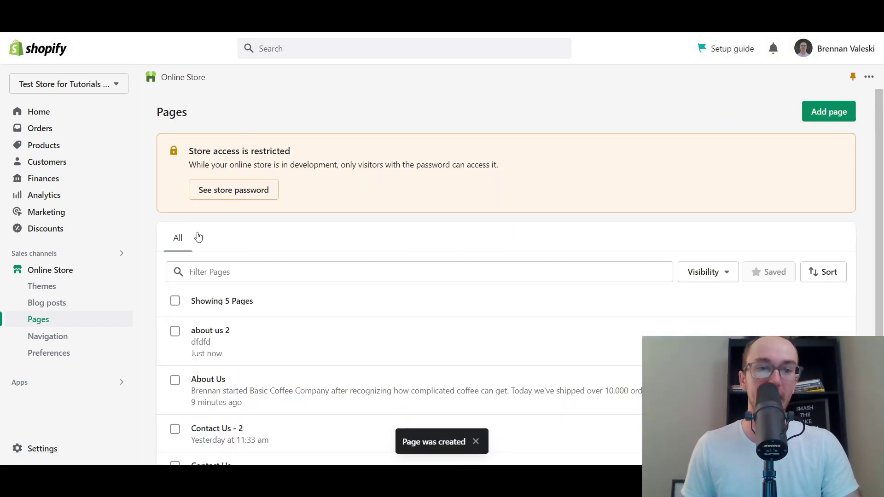
scroll(341, 350, down, 1)
scroll(313, 373, up, 1)
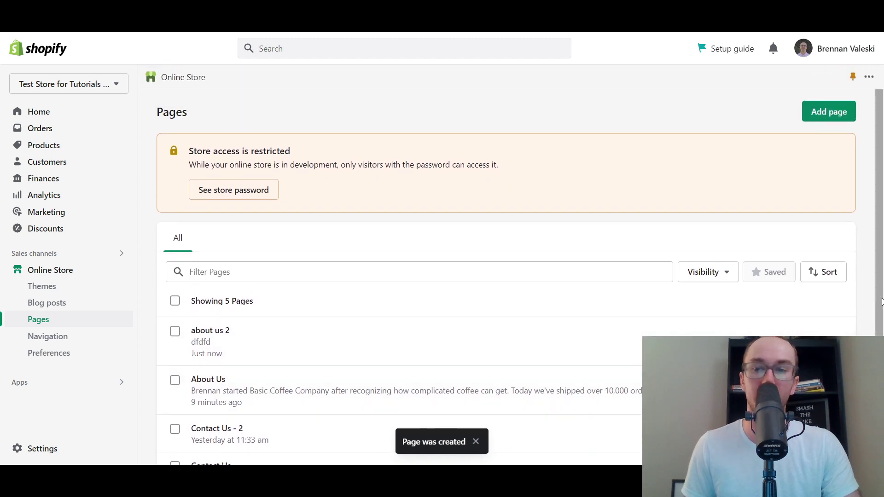
scroll(322, 359, down, 1)
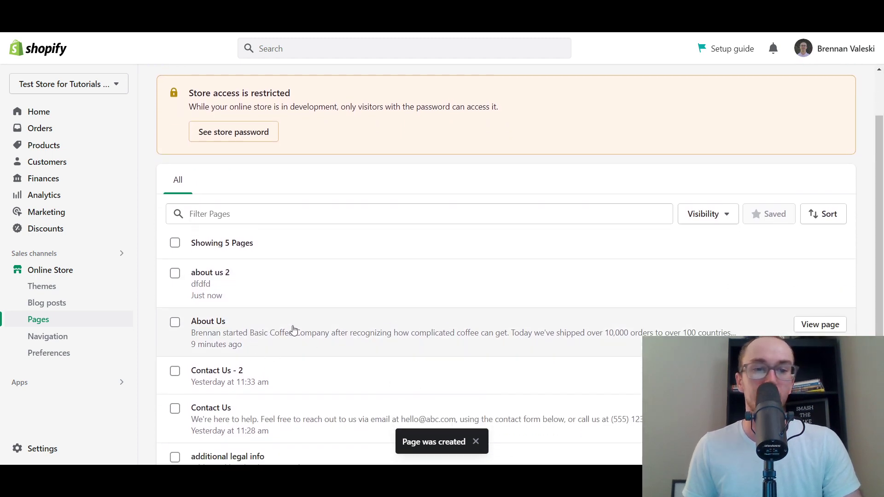
click(350, 348)
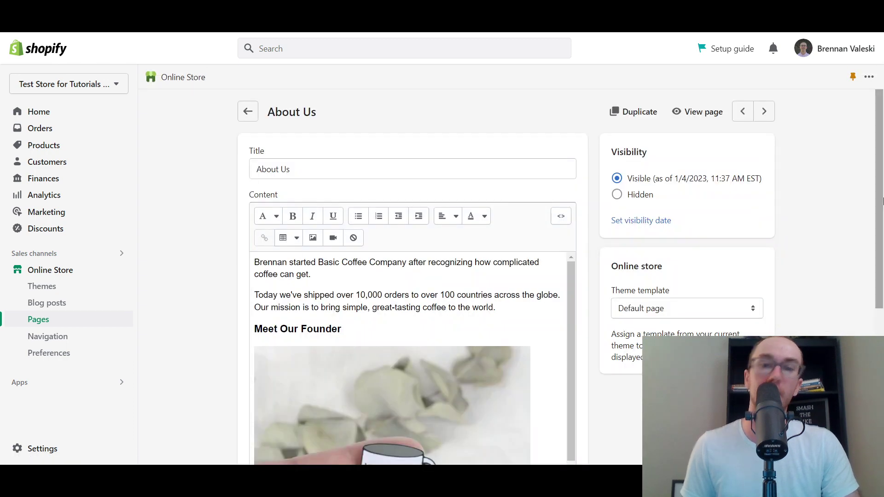
Examine the About Us page's content, including its company story, Meet Our Founder heading and image
scroll(870, 178, down, 4)
scroll(864, 286, up, 4)
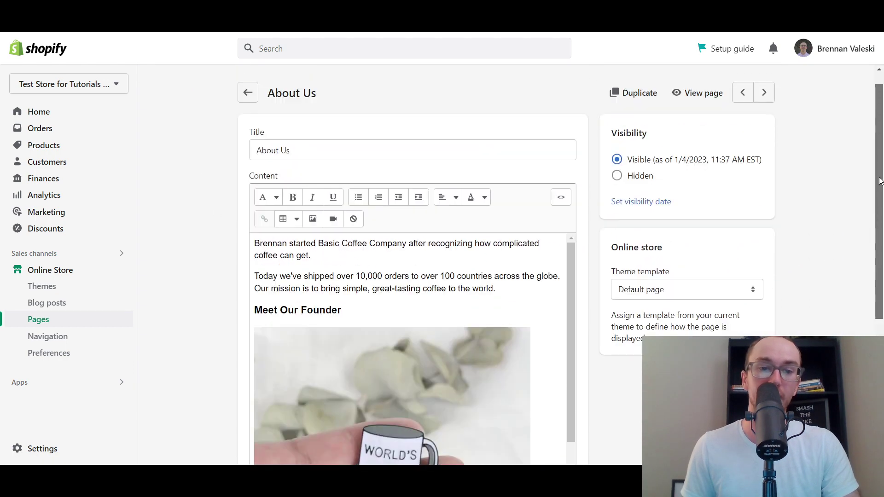
drag(573, 308, 574, 279)
click(594, 255)
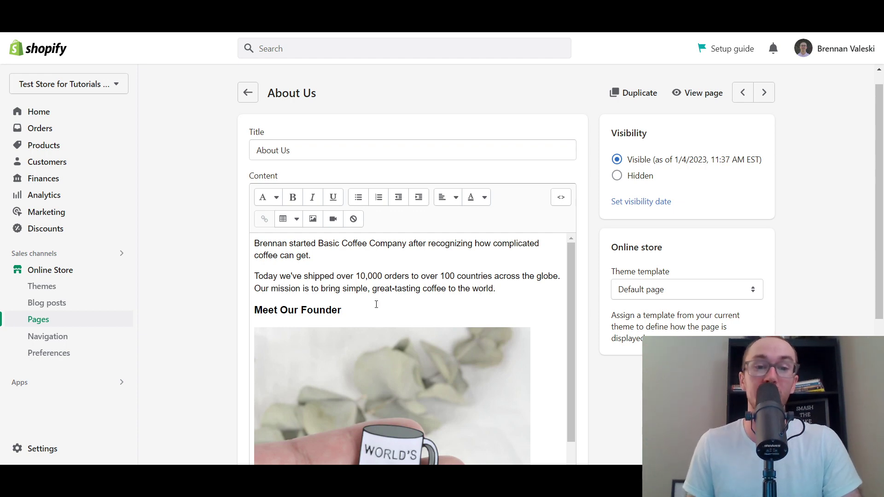
click(570, 304)
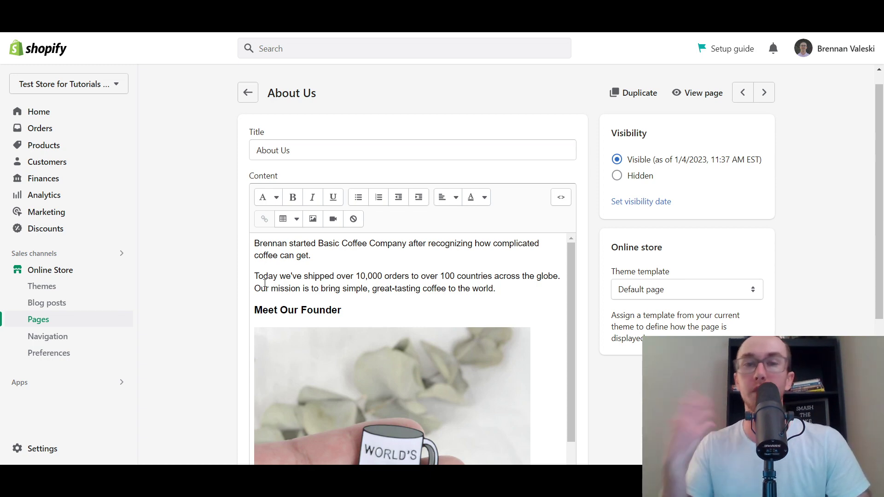
scroll(510, 302, down, 5)
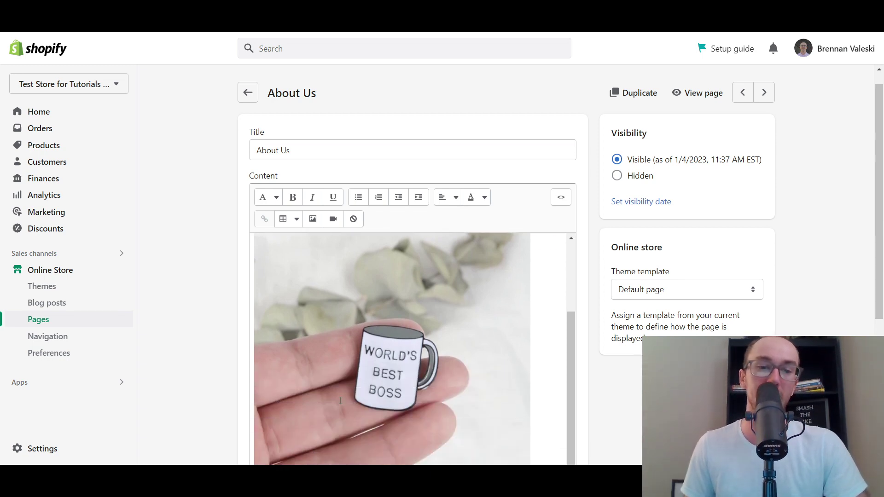
scroll(580, 375, down, 3)
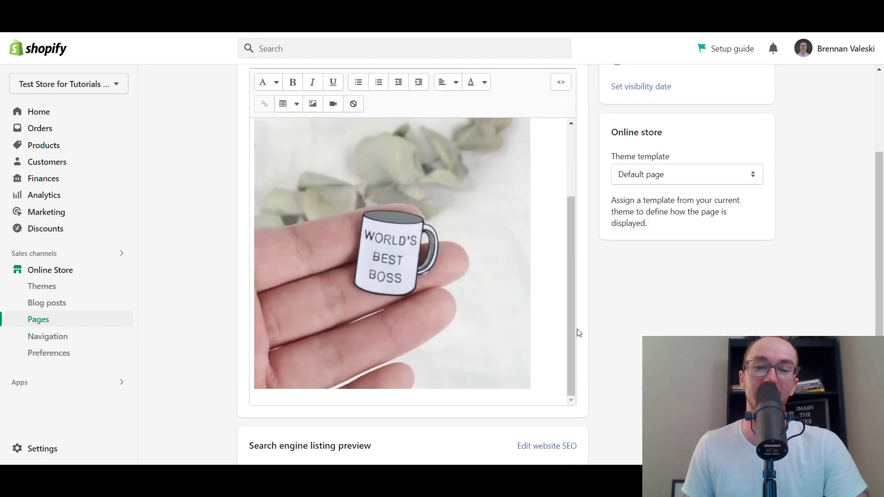
drag(573, 325, 568, 279)
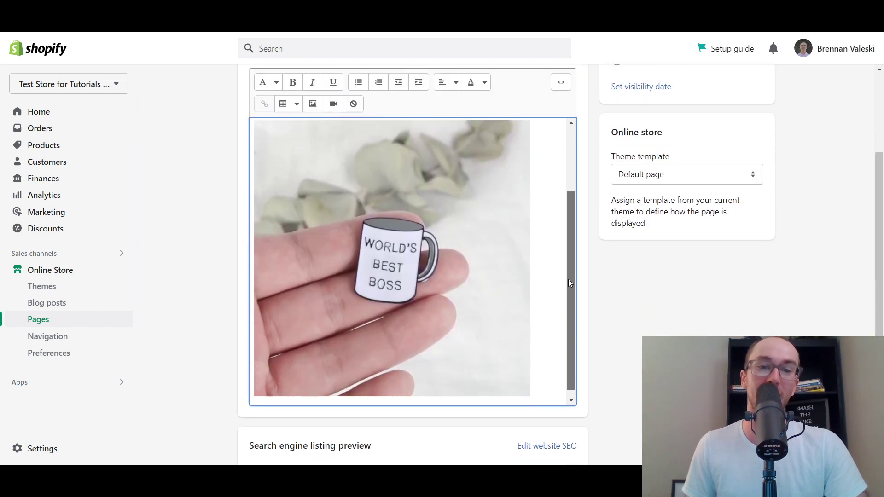
scroll(615, 333, up, 3)
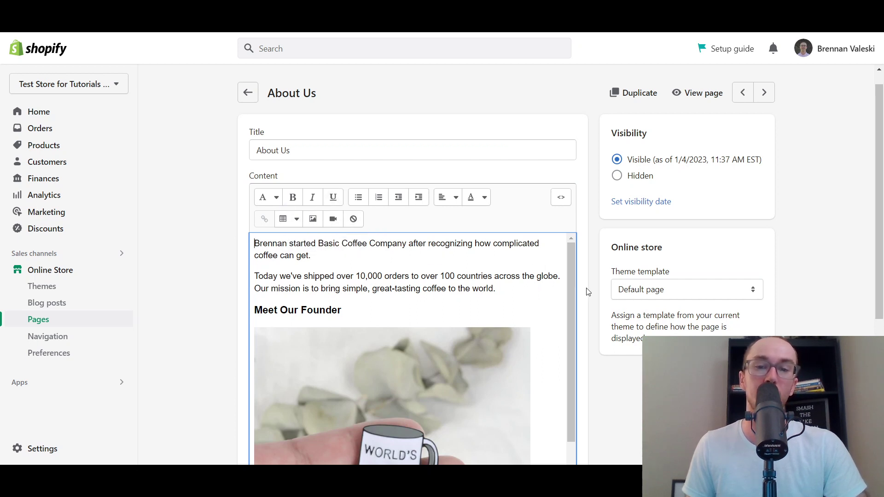
drag(574, 297, 585, 249)
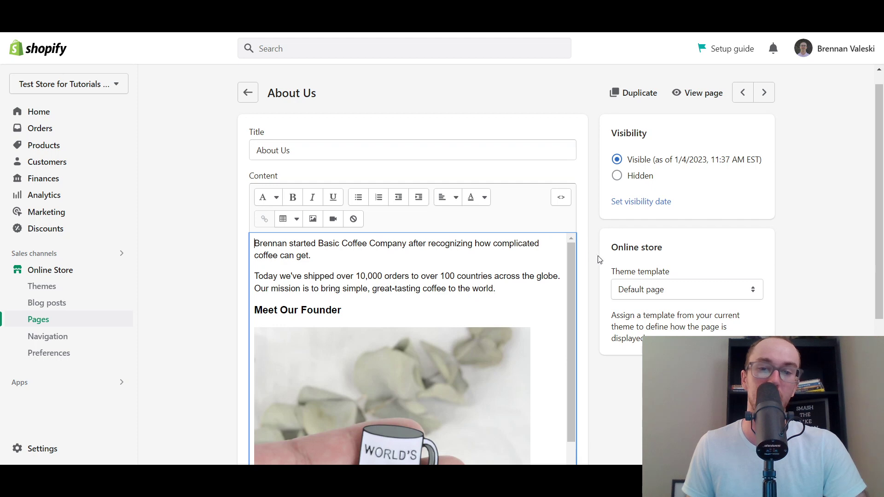
scroll(583, 337, down, 2)
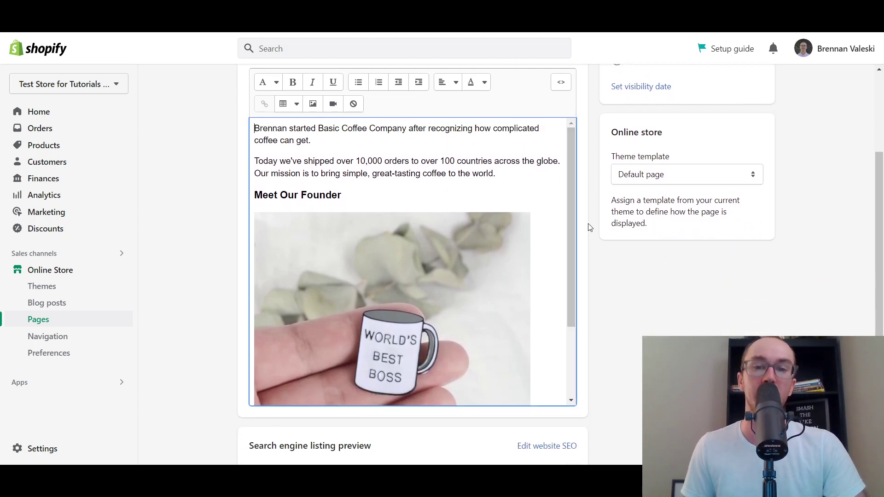
scroll(596, 230, up, 1)
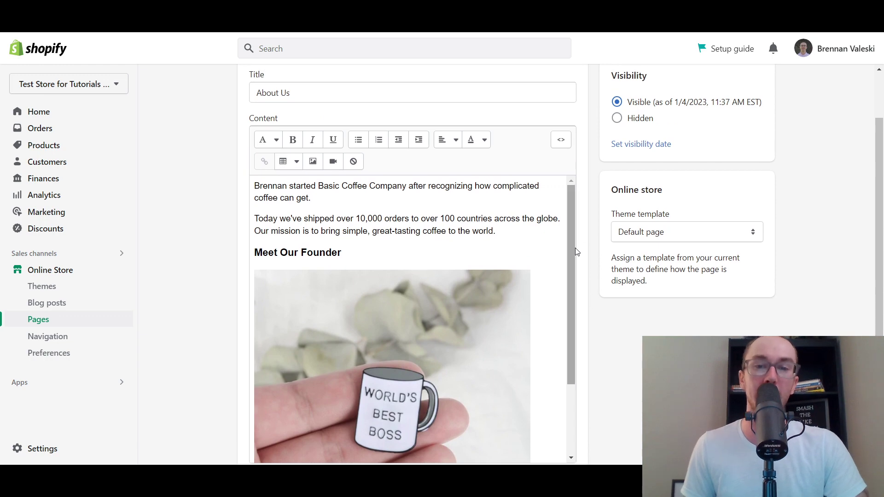
scroll(591, 222, up, 1)
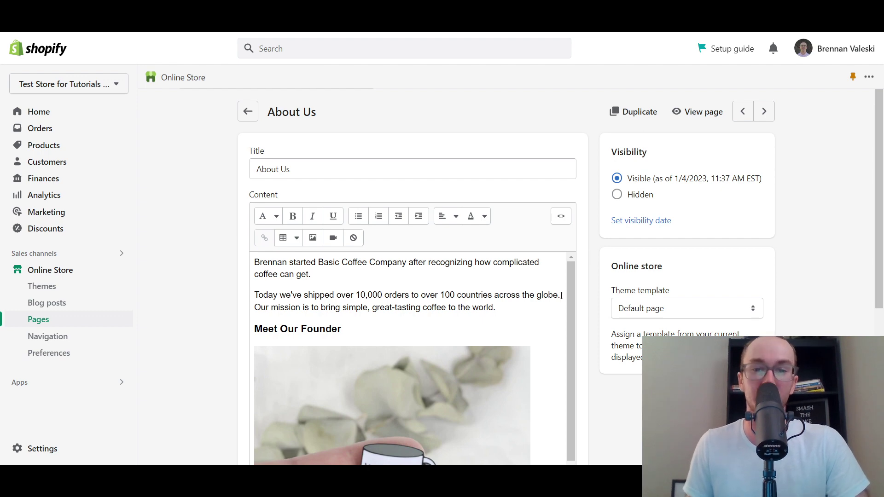
drag(567, 290, 584, 251)
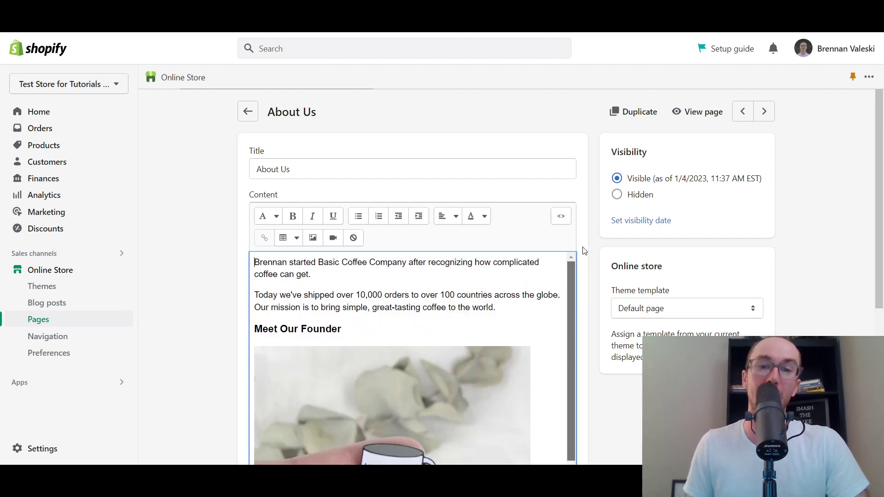
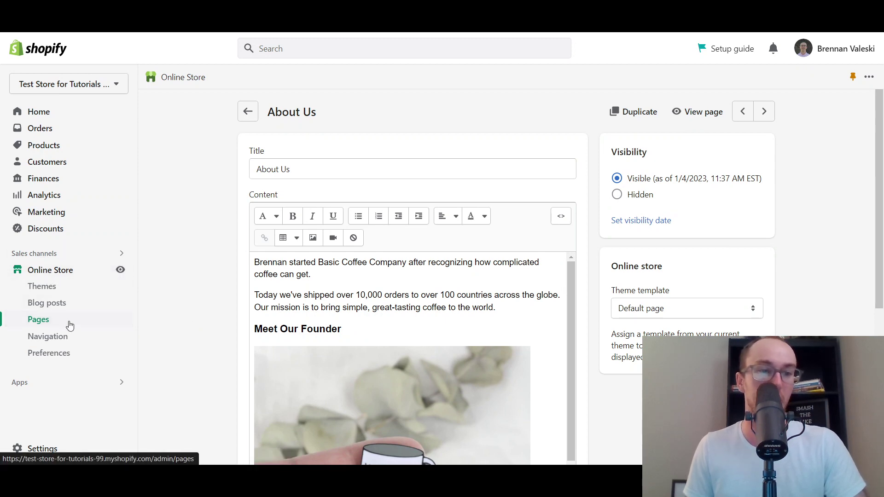
Open the store's Main menu under navigation and add a menu item linking to the About Us page
click(63, 341)
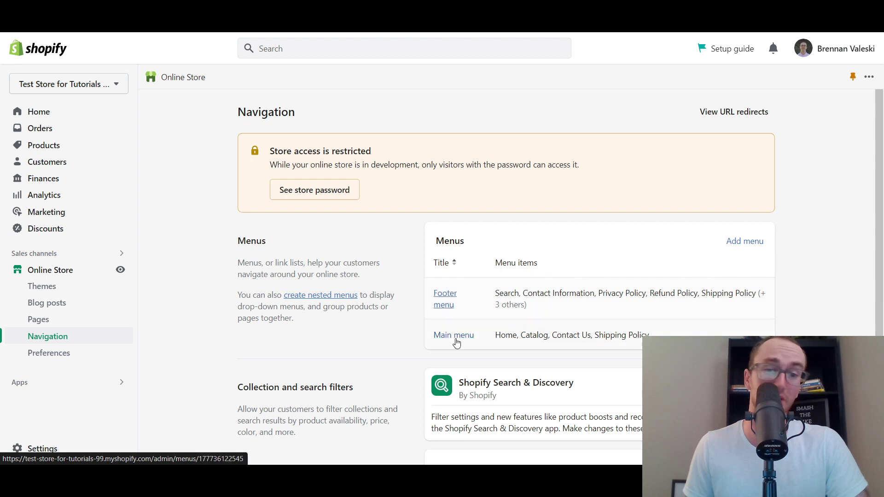
click(463, 338)
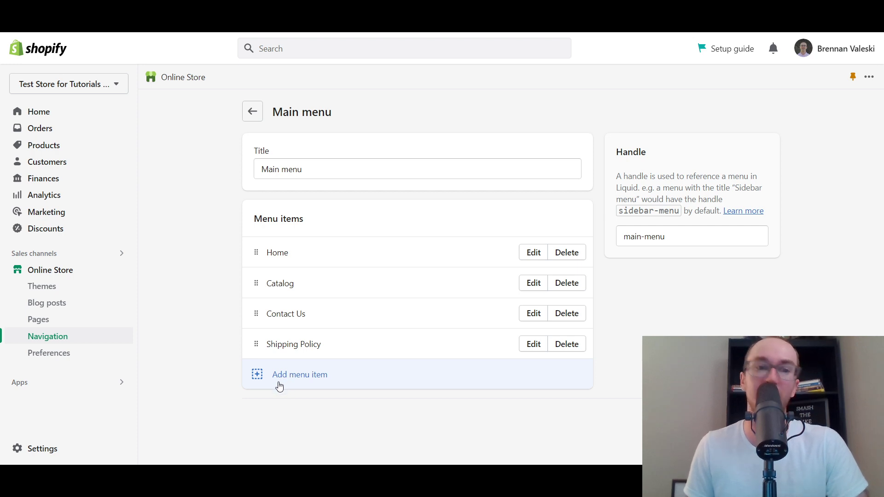
click(293, 377)
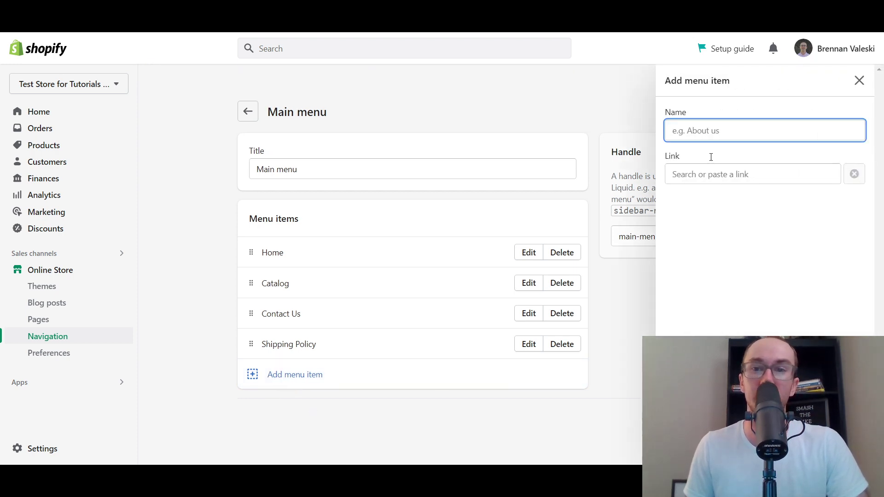
click(716, 174)
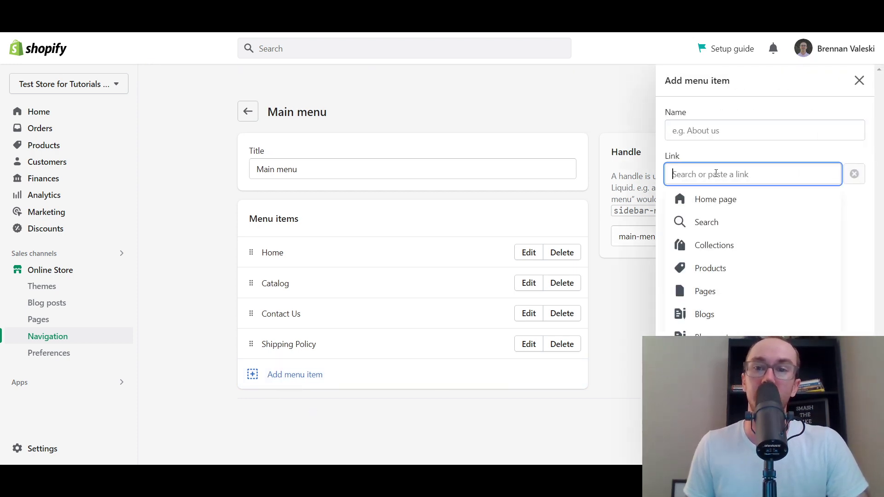
click(776, 292)
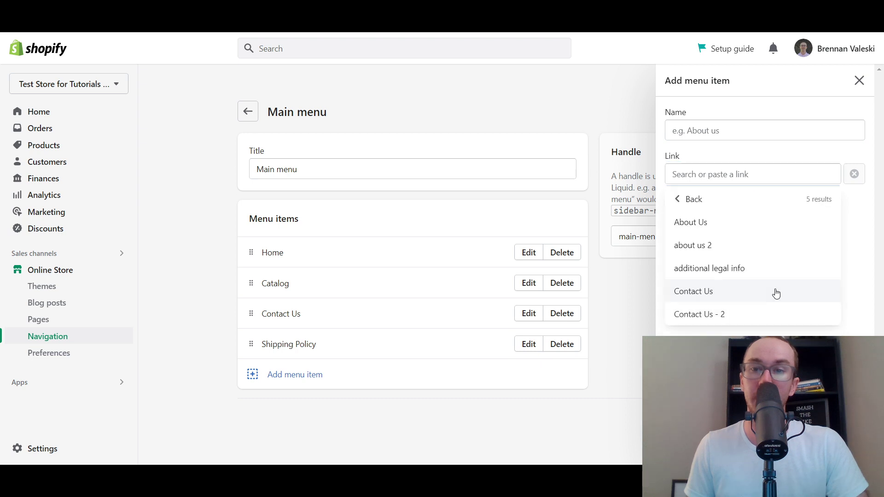
click(755, 226)
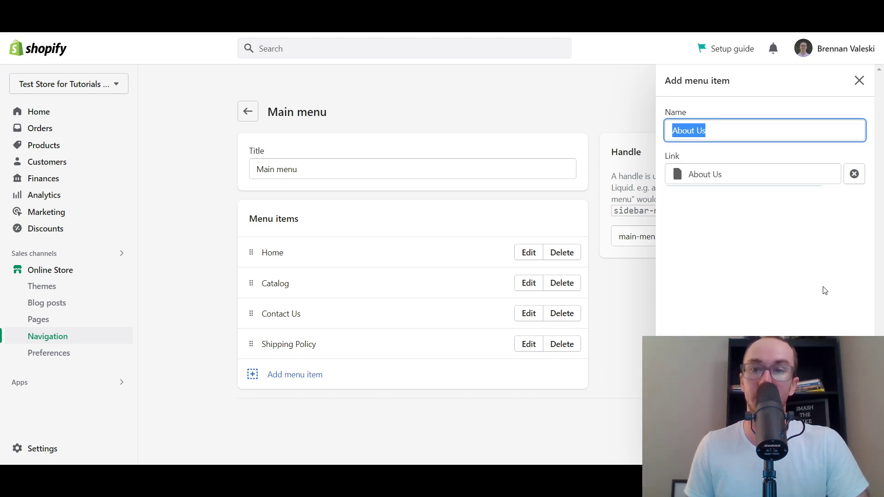
click(852, 449)
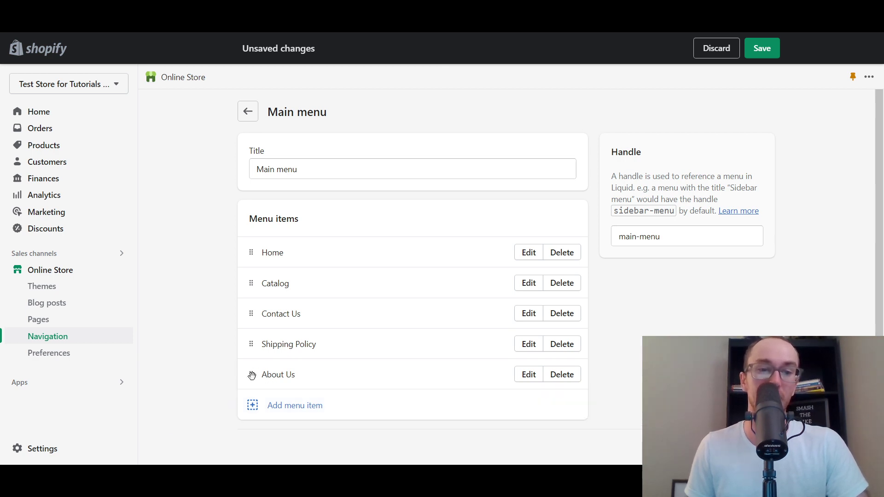
Move the About Us item between Catalog and Contact Us in the Main menu and save the menu
drag(251, 374, 247, 322)
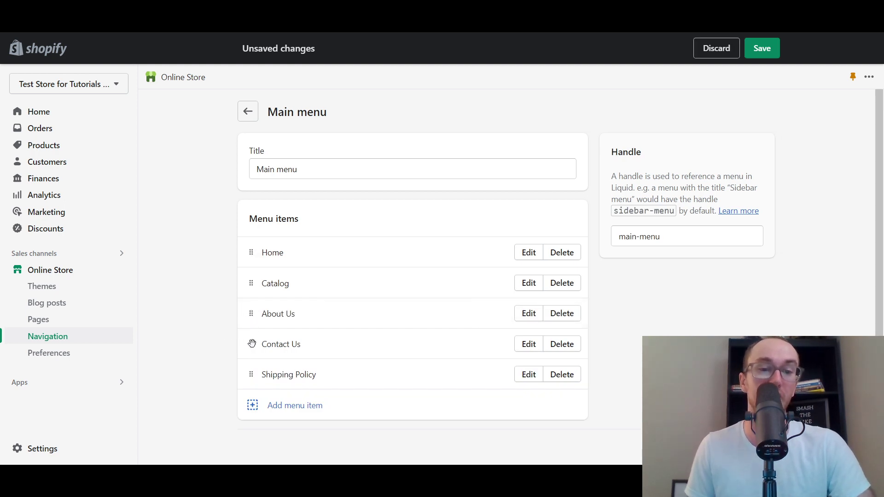
mouse_move(250, 314)
mouse_down()
mouse_move(259, 300)
mouse_move(274, 310)
mouse_move(271, 375)
mouse_move(253, 308)
mouse_move(277, 330)
mouse_move(273, 336)
mouse_move(235, 304)
mouse_move(238, 321)
mouse_up()
drag(248, 284, 249, 310)
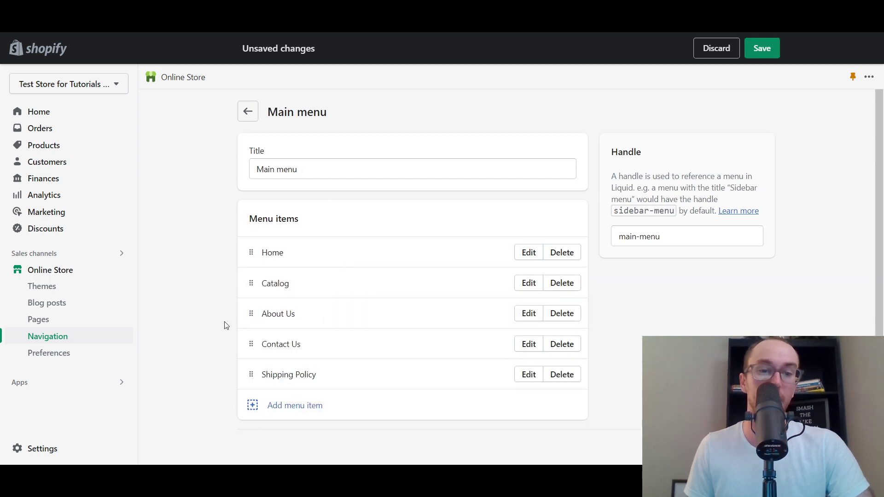
key(ctrl+s)
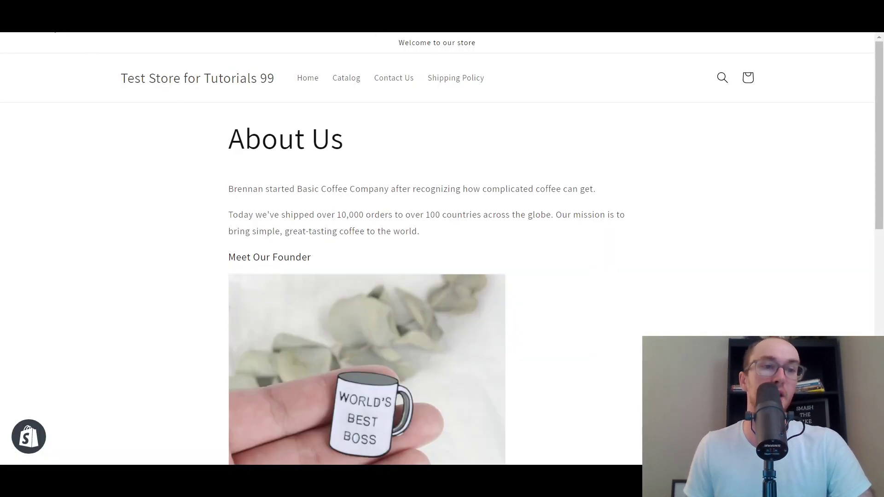
Refresh the storefront, view its home page and open About Us from the header navigation
key(F5)
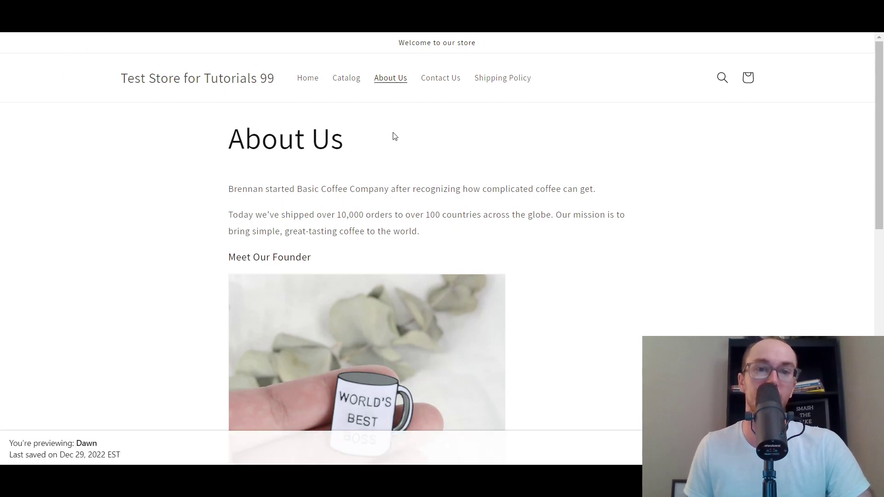
click(209, 82)
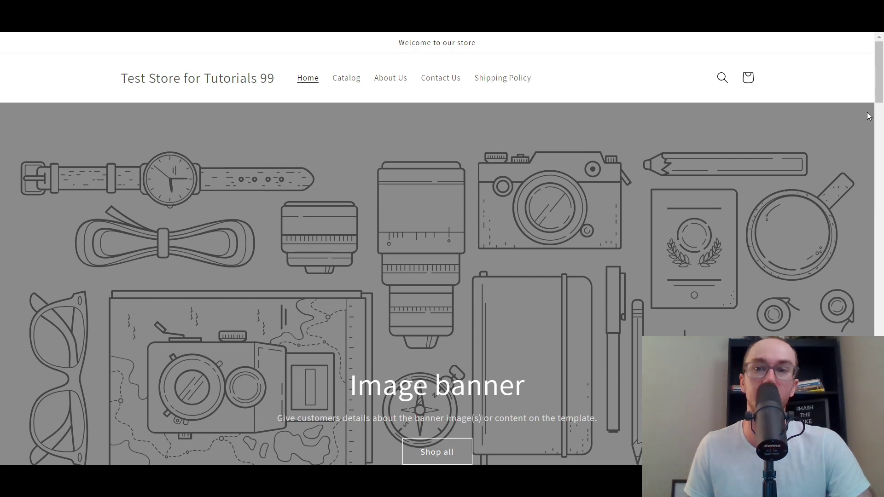
scroll(870, 110, down, 8)
scroll(872, 92, up, 8)
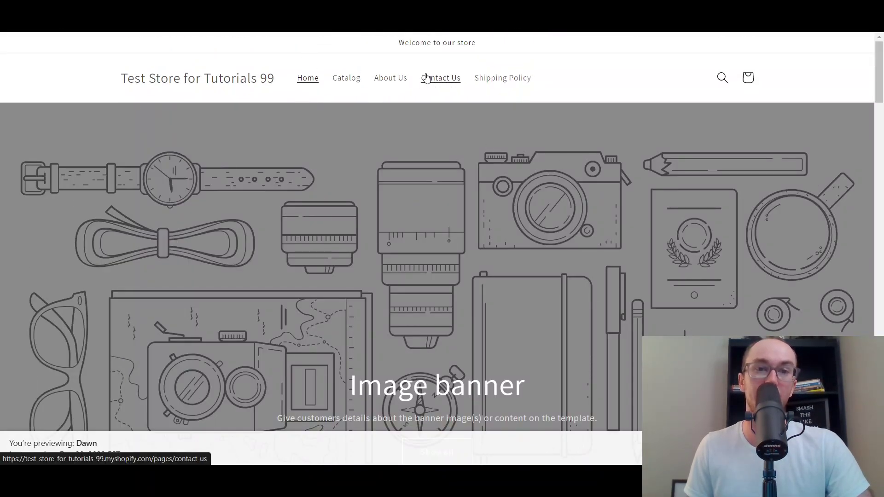
click(391, 79)
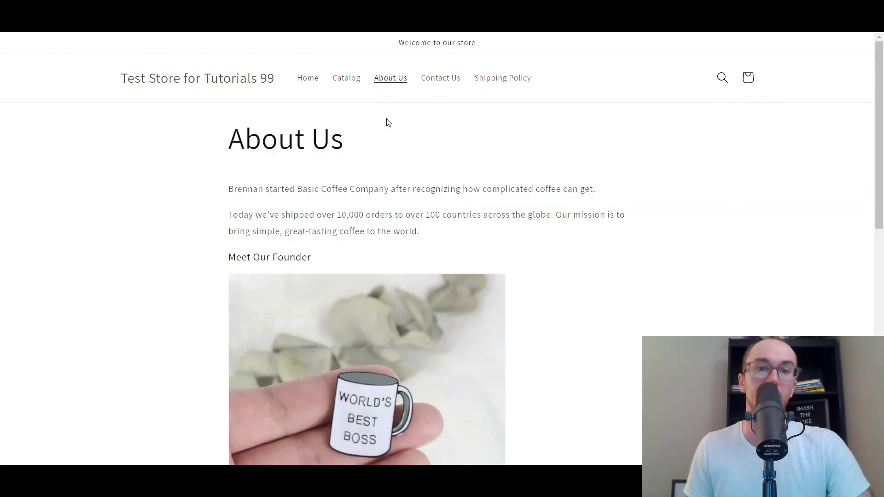
Examine the storefront About Us page's company story text and the founder image beneath it
mouse_move(880, 122)
mouse_down()
mouse_move(880, 313)
mouse_move(882, 122)
mouse_up()
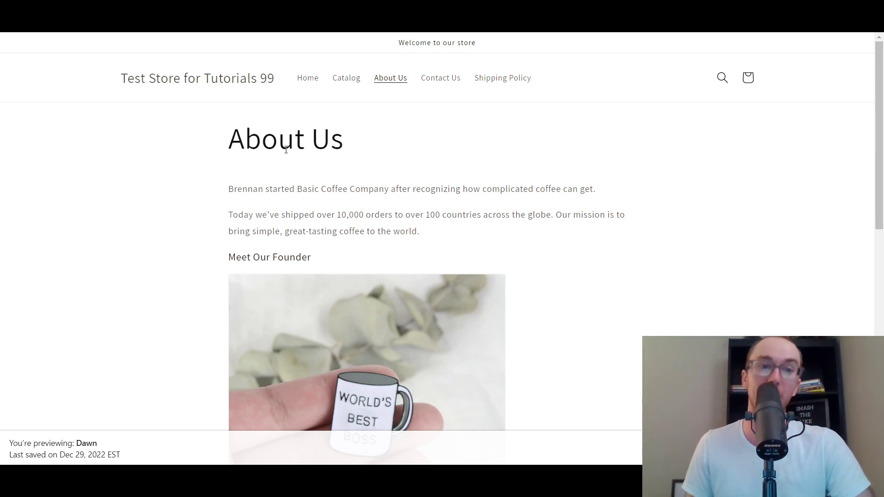
drag(874, 147, 875, 121)
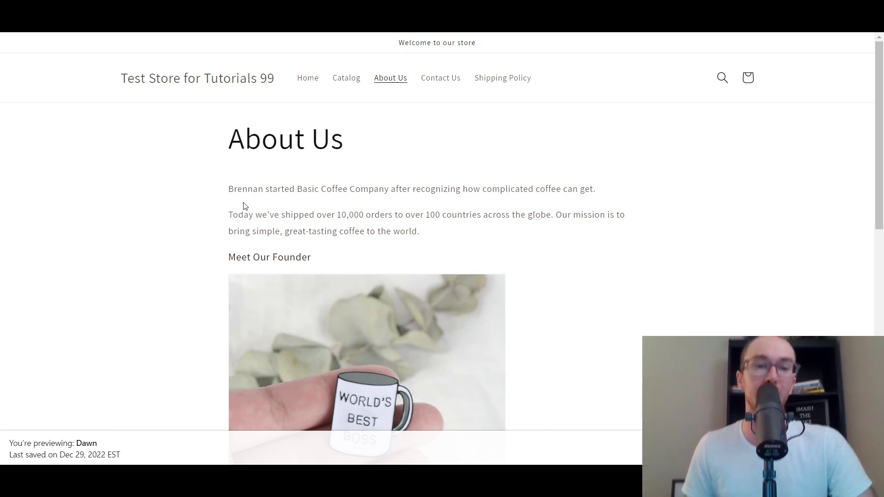
drag(243, 185, 460, 216)
click(450, 292)
scroll(407, 316, down, 9)
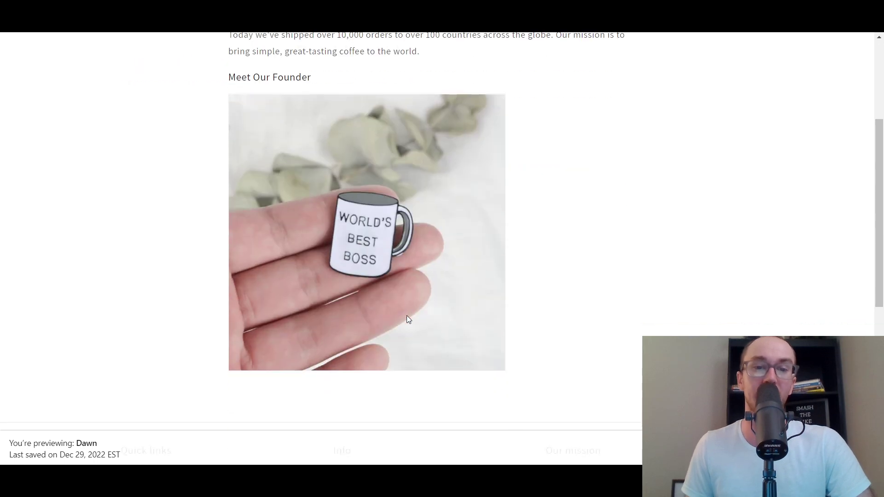
scroll(471, 349, up, 10)
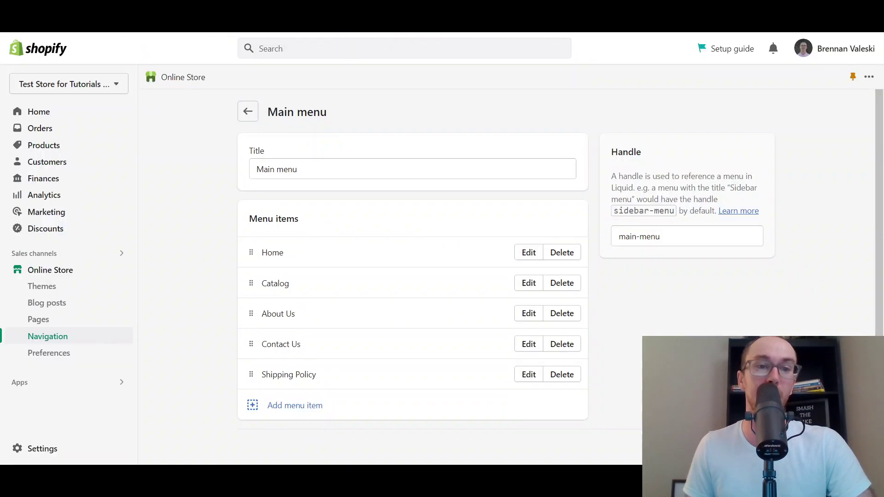
Open the current Dawn theme in the theme editor from the store's themes
click(41, 286)
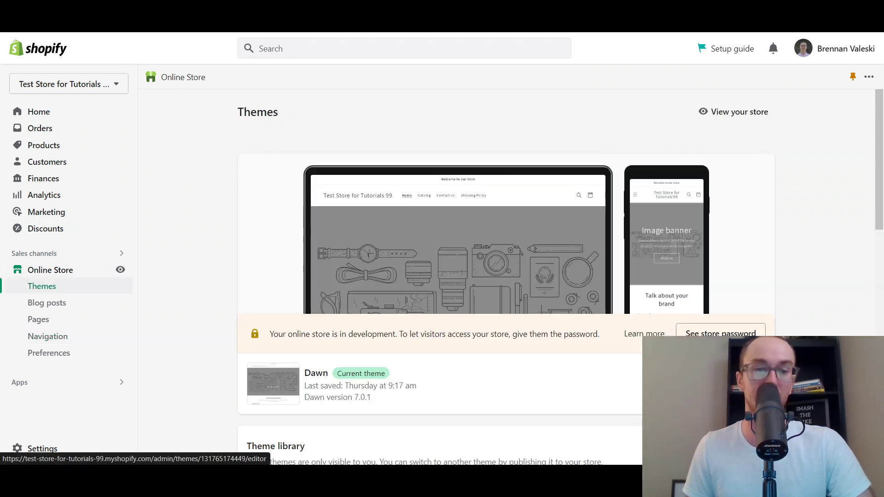
click(744, 385)
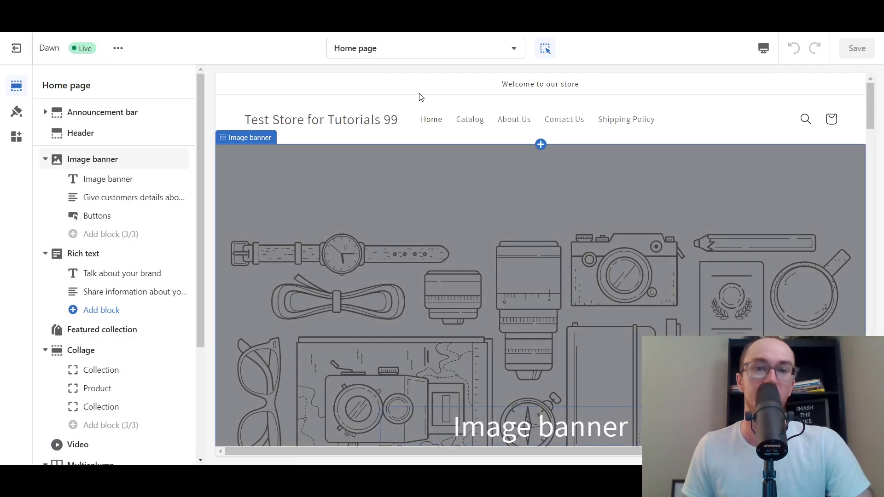
click(23, 51)
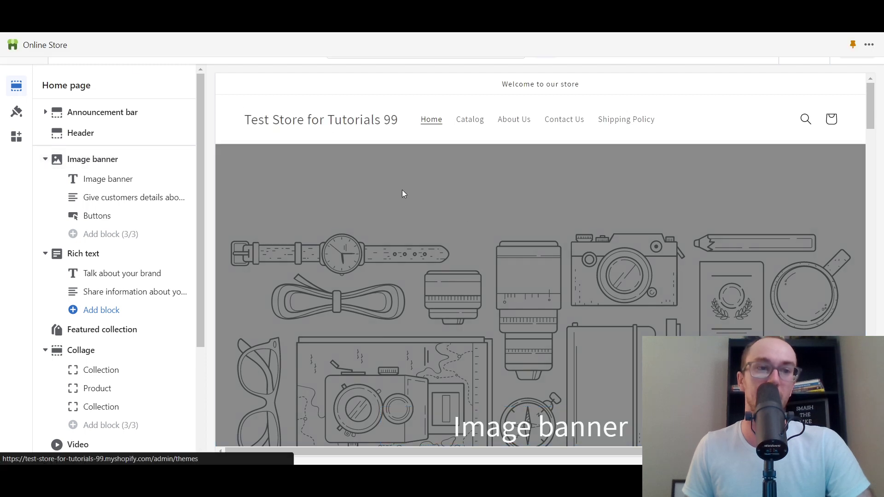
scroll(313, 247, down, 3)
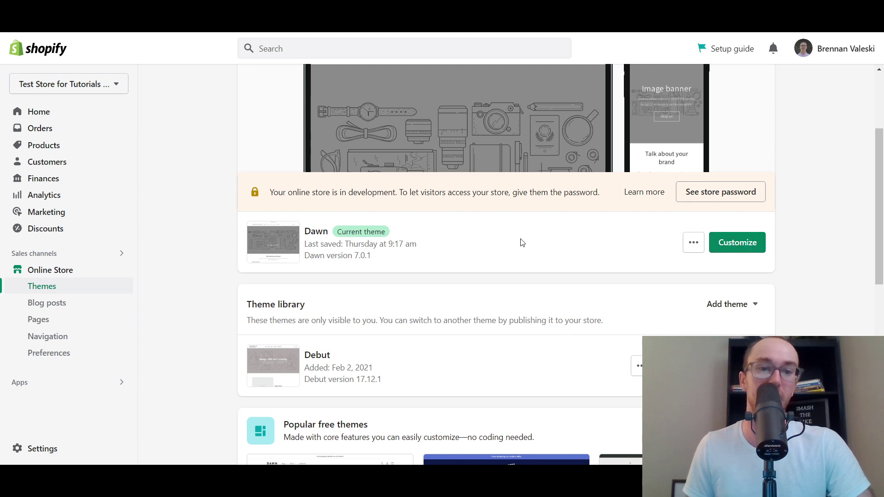
click(735, 244)
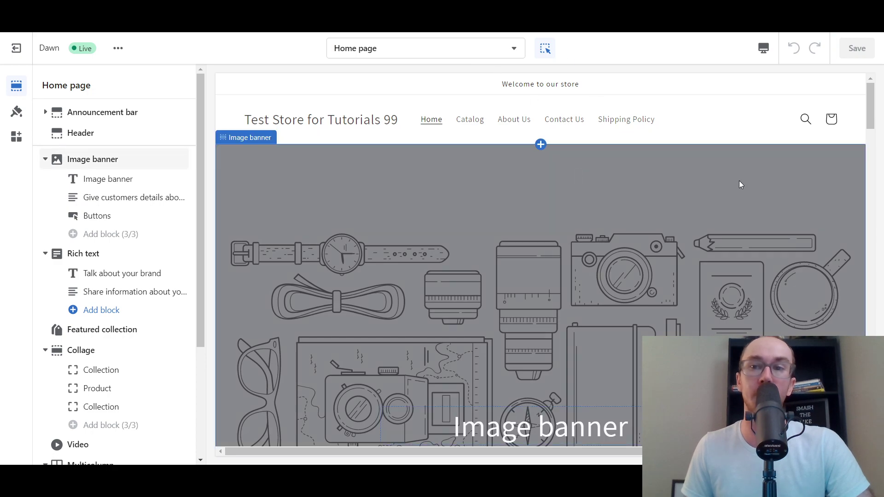
mouse_move(878, 102)
mouse_down()
mouse_move(879, 268)
mouse_move(880, 94)
mouse_up()
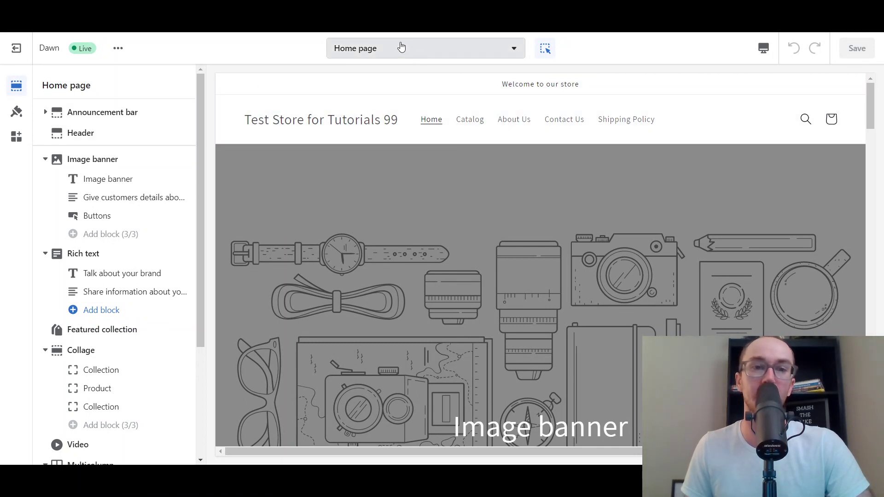
Switch the theme editor from the home page to the Default page template
click(449, 49)
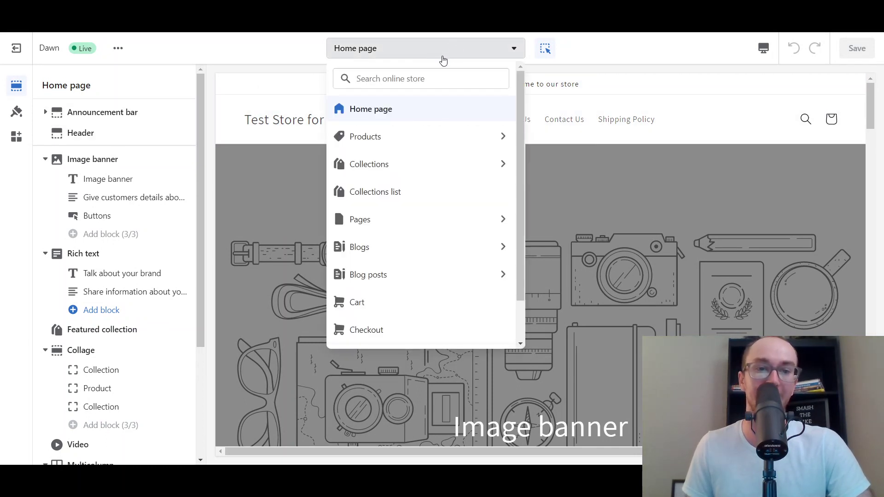
click(505, 221)
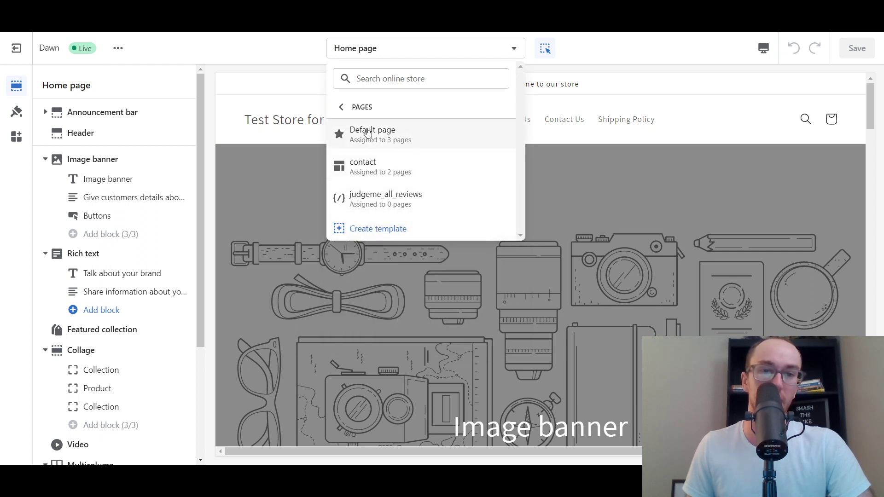
click(379, 135)
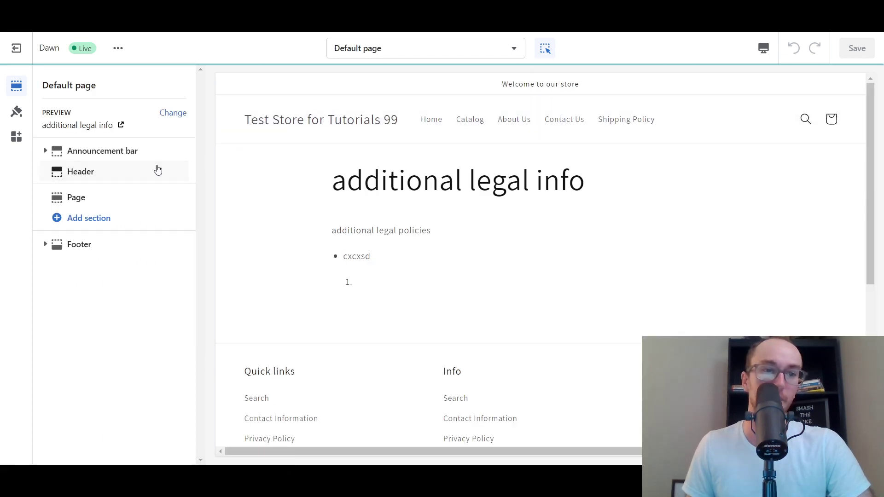
Search the online store for "about us" and load the About Us page in the theme editor preview
click(390, 49)
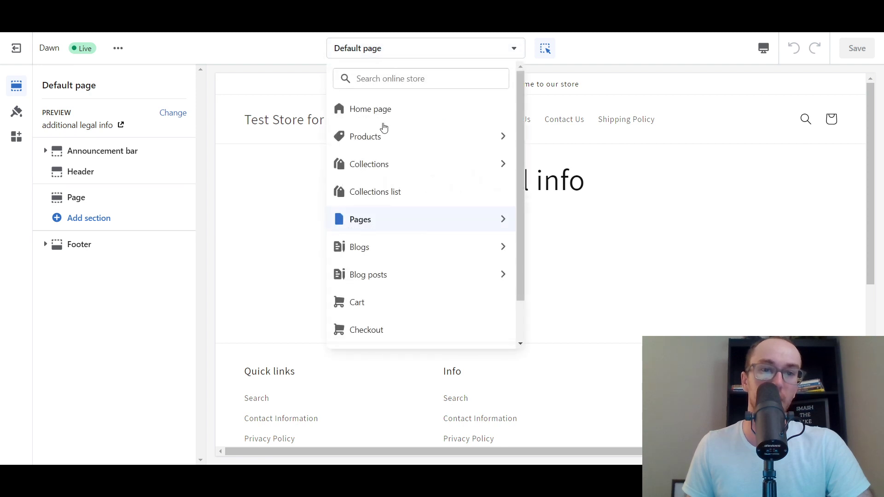
click(504, 221)
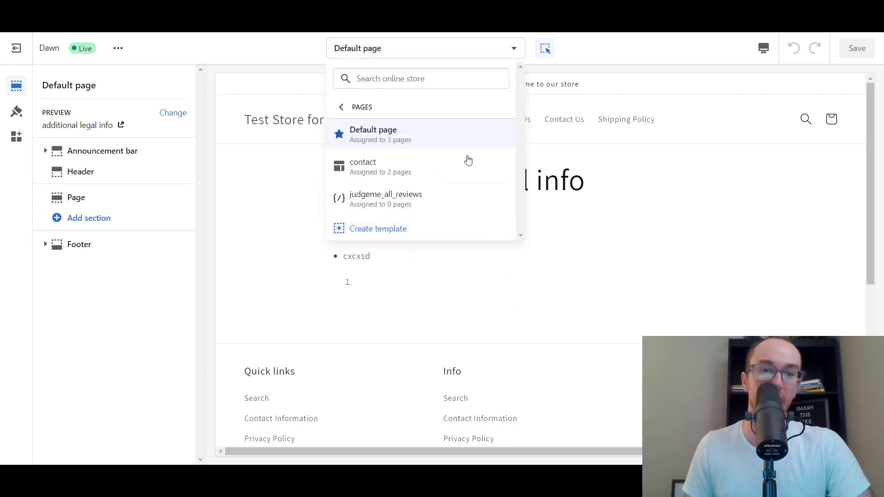
click(405, 80)
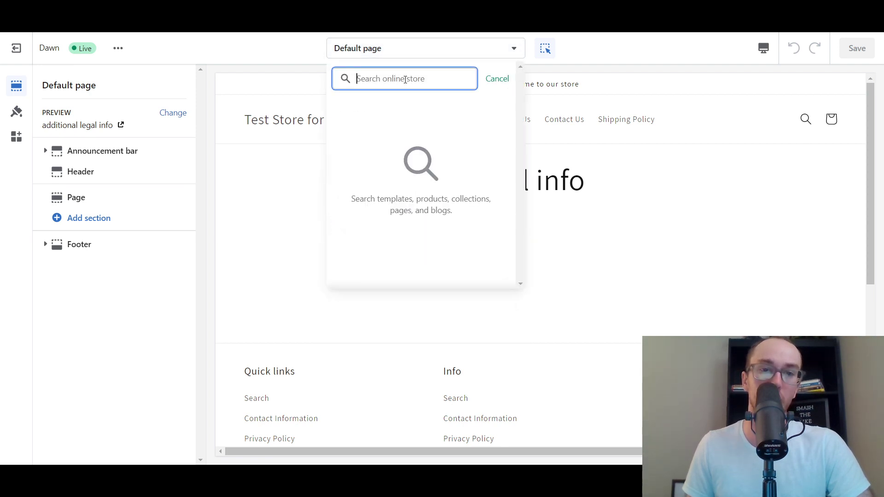
text(about us)
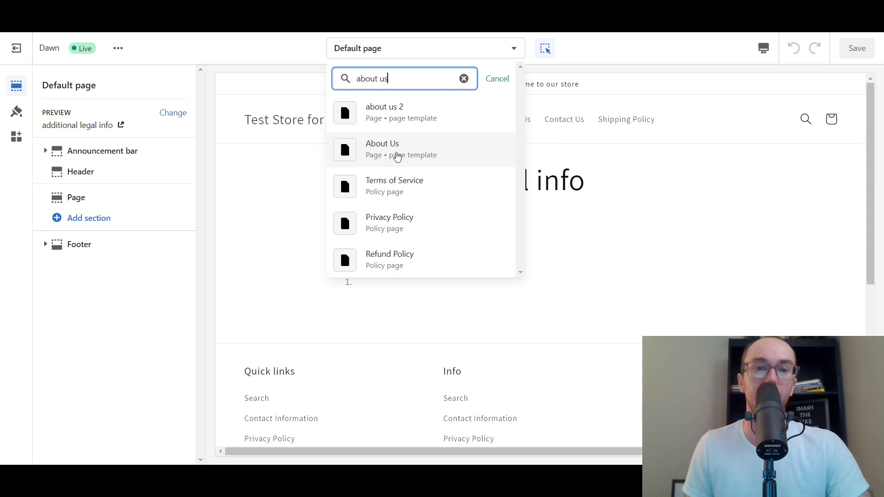
click(412, 159)
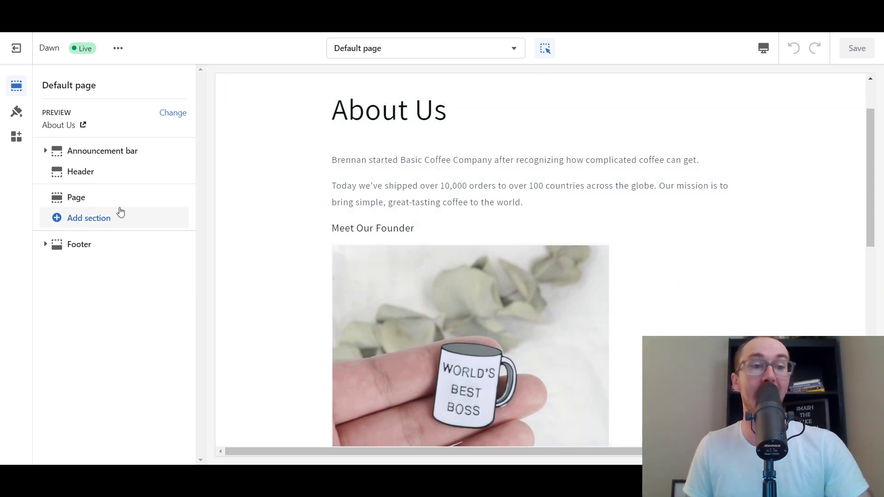
Add an Email signup section below the Page section of the Default page template
scroll(260, 213, up, 2)
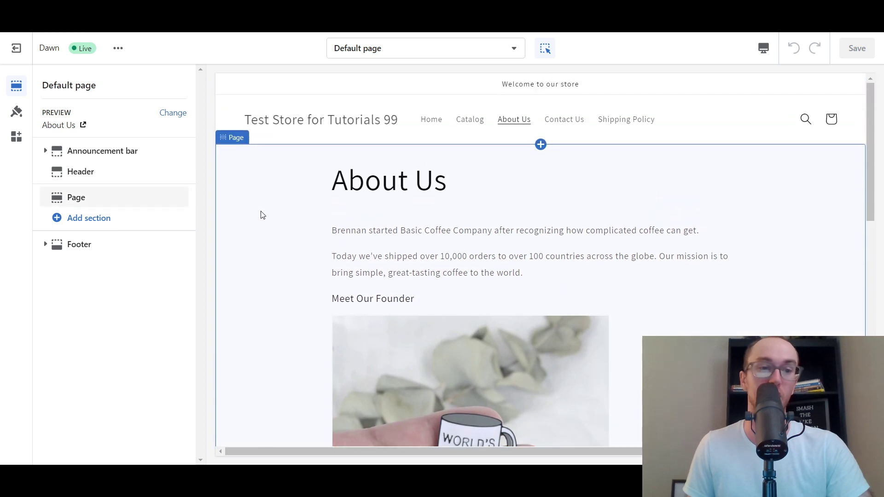
scroll(392, 277, down, 2)
click(94, 220)
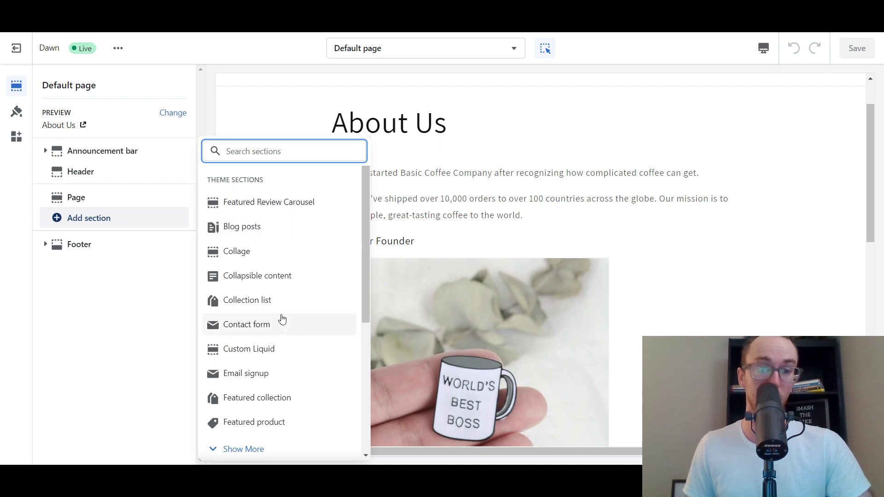
scroll(299, 323, down, 1)
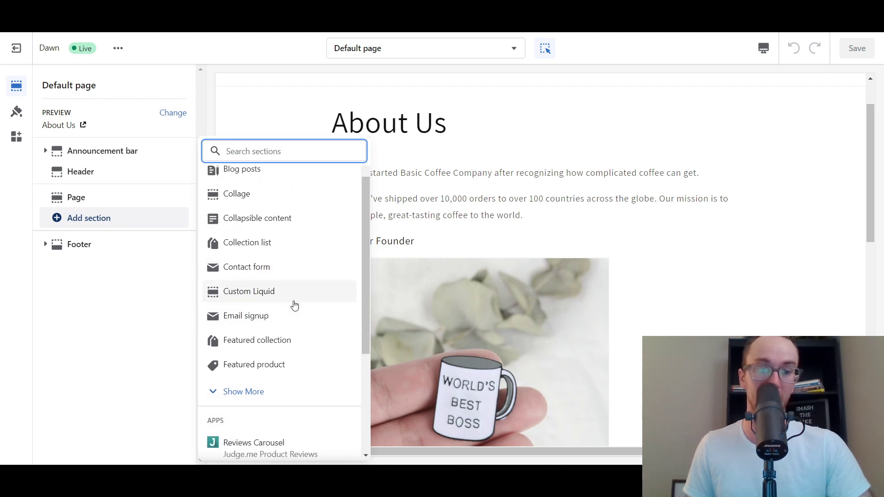
click(291, 318)
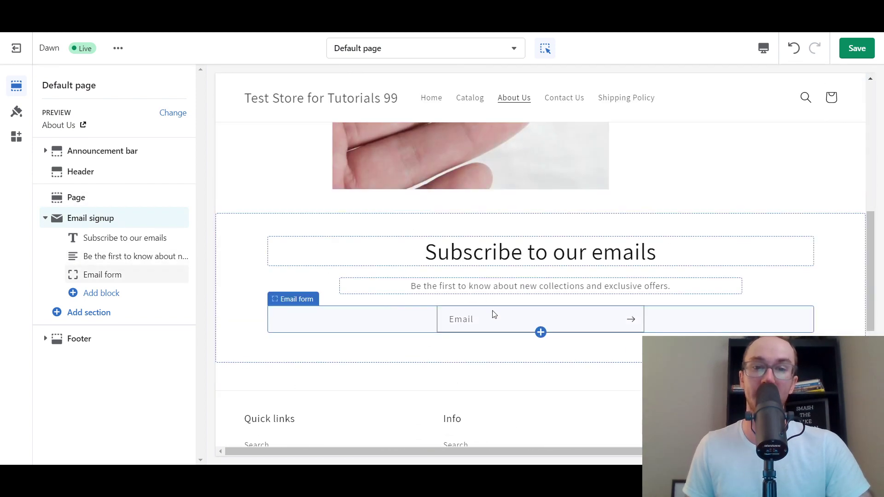
scroll(492, 314, down, 6)
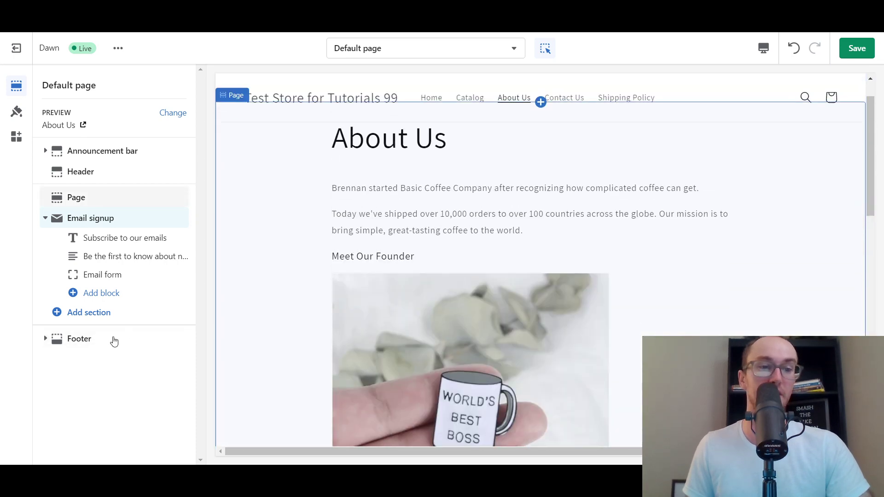
Search the available sections for "video" and add a Video section below Email signup
click(111, 315)
scroll(277, 315, down, 5)
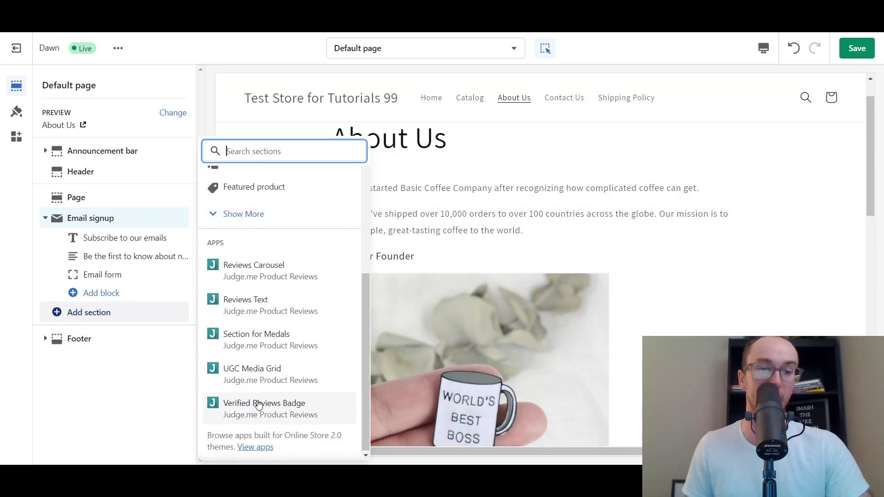
scroll(257, 327, up, 5)
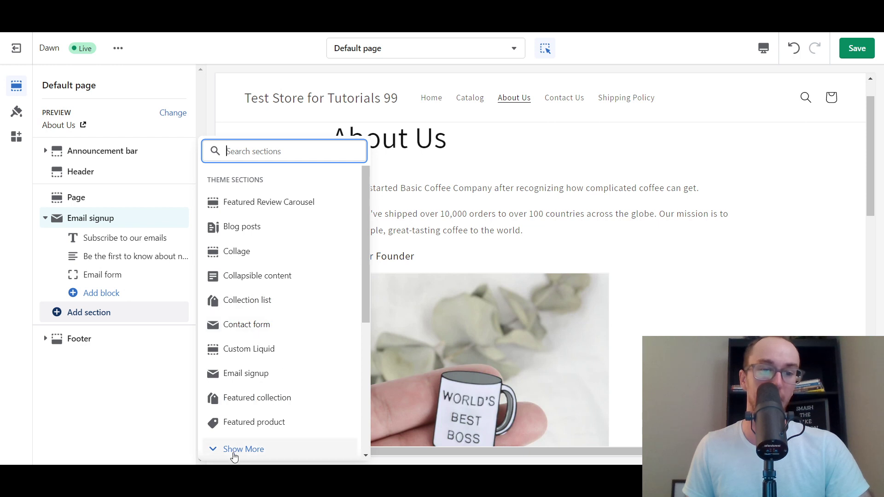
text(vide)
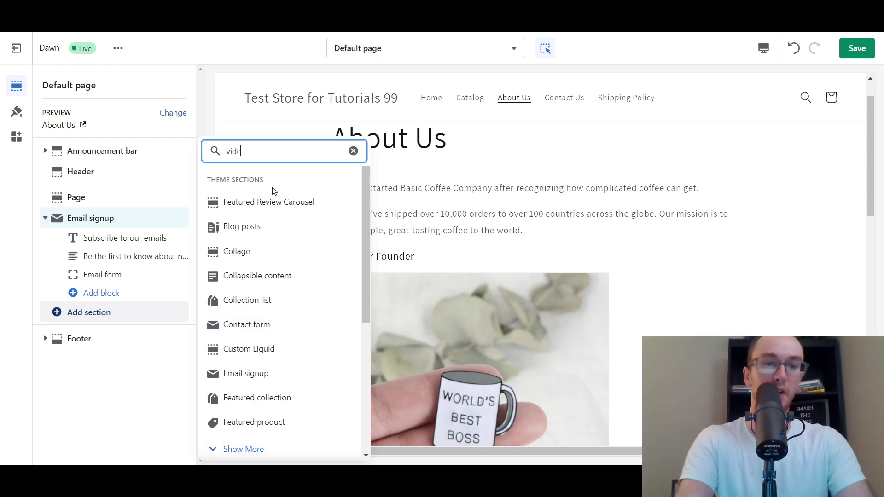
text(o)
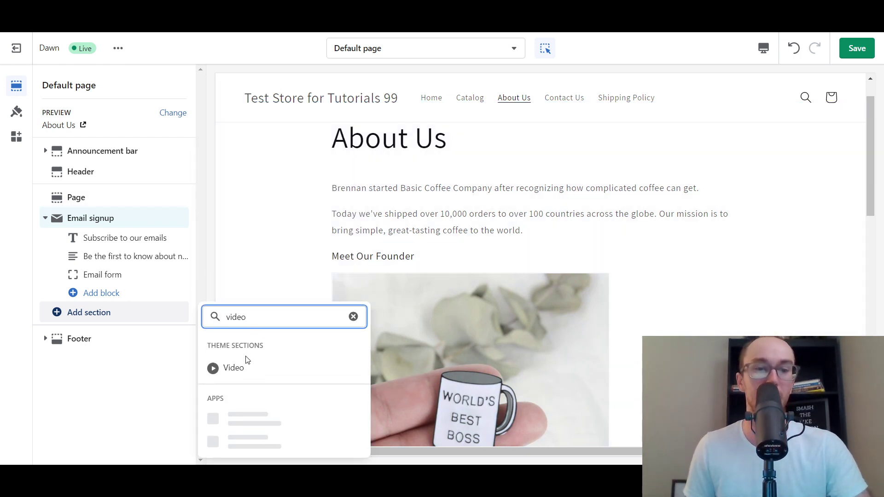
click(239, 366)
scroll(496, 282, down, 9)
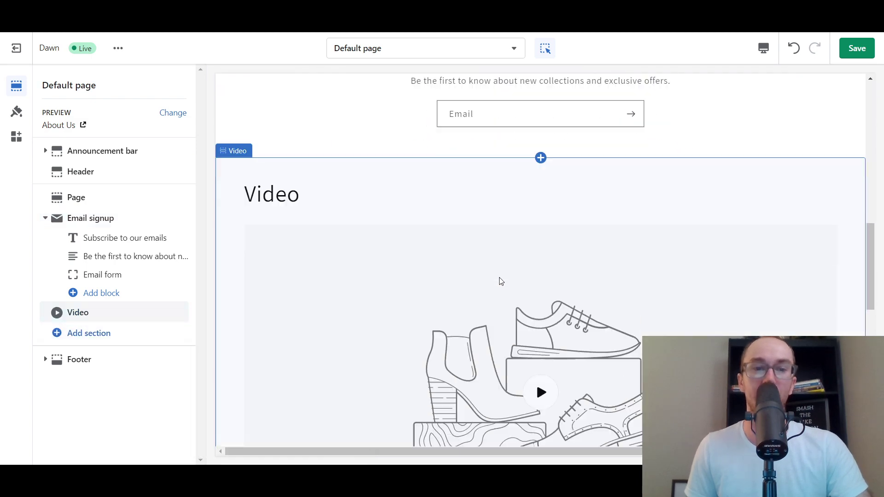
Move the Video section above the Page section and check the resulting page layout in the preview
scroll(462, 322, up, 10)
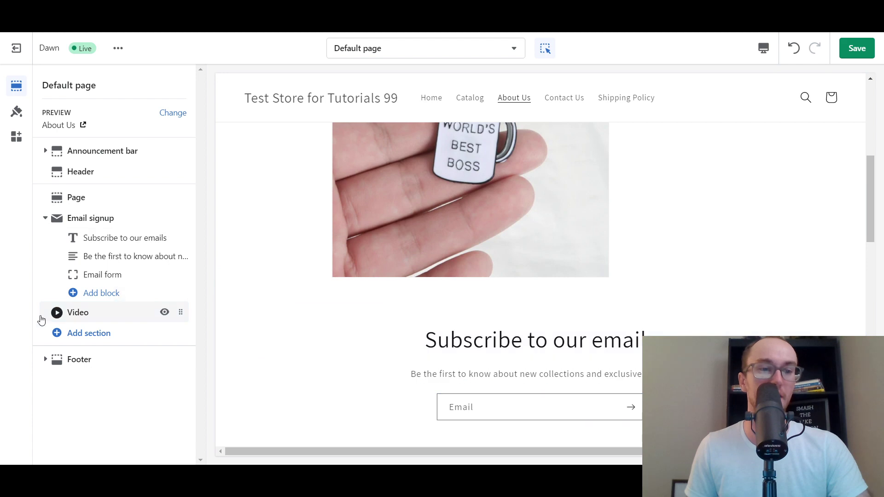
mouse_move(170, 316)
drag(180, 309, 162, 198)
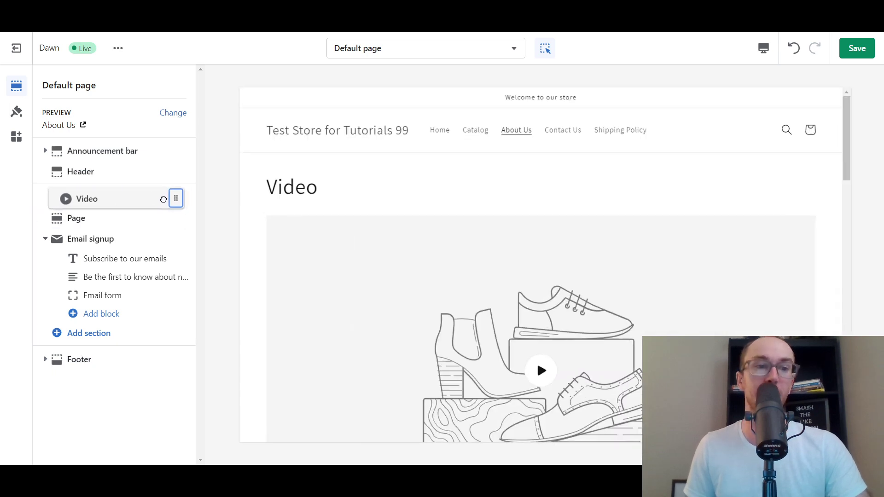
scroll(718, 300, down, 8)
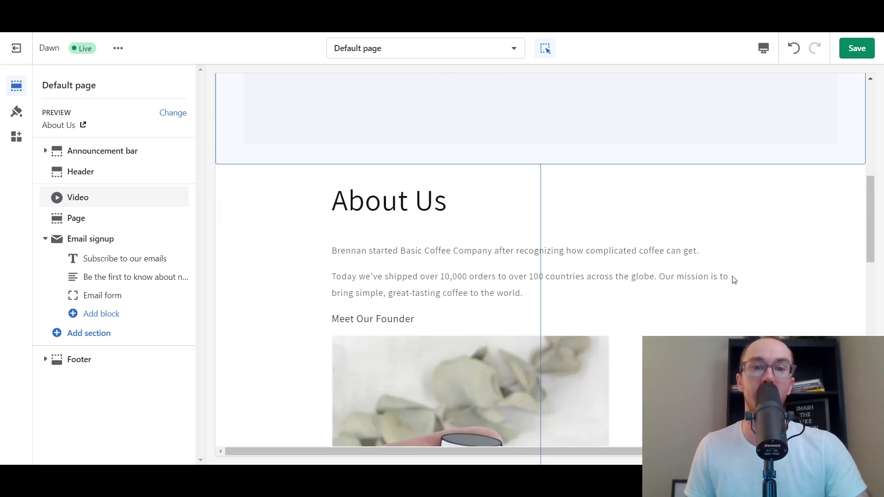
scroll(733, 295, down, 5)
scroll(727, 322, down, 4)
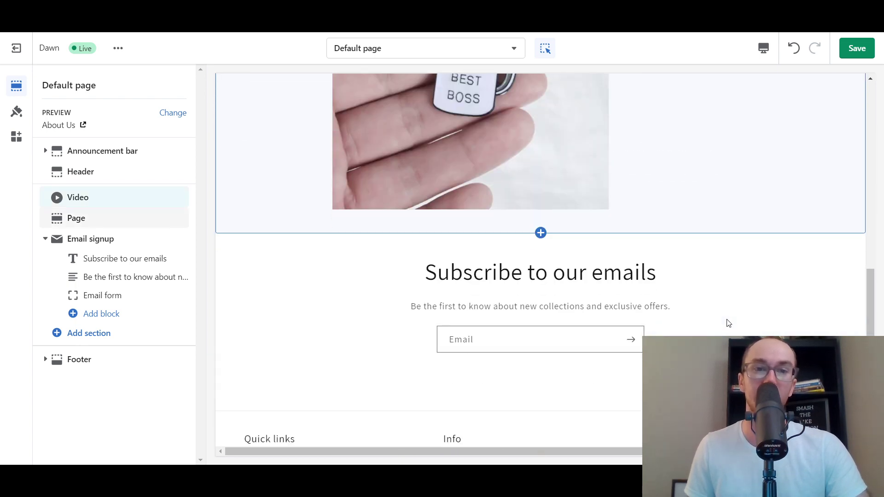
scroll(727, 322, up, 11)
scroll(531, 379, up, 5)
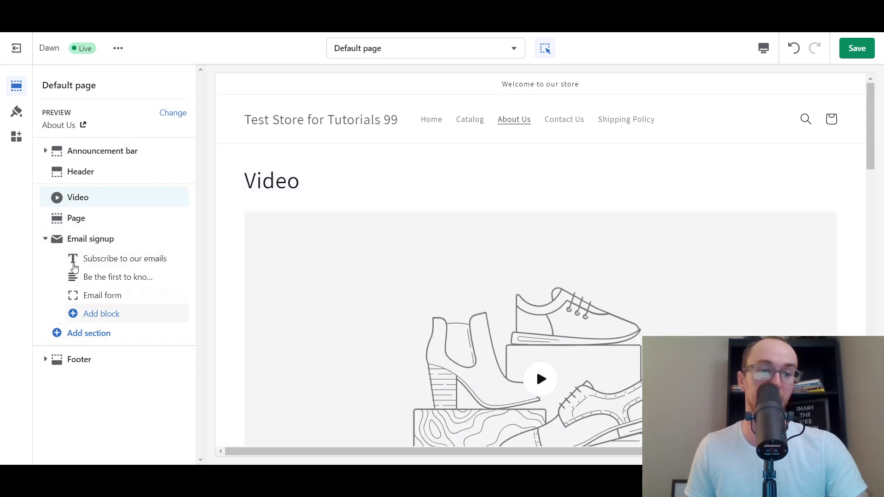
Collapse the Email signup section's block list in the section tree
click(43, 238)
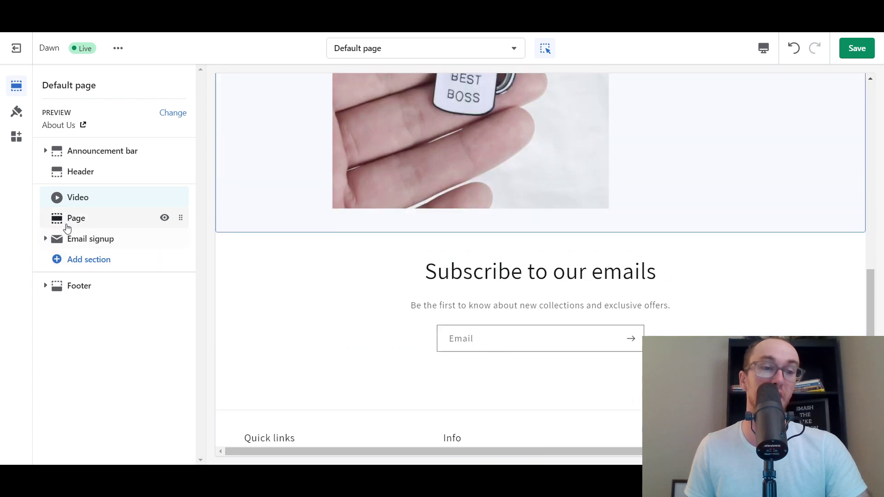
click(45, 239)
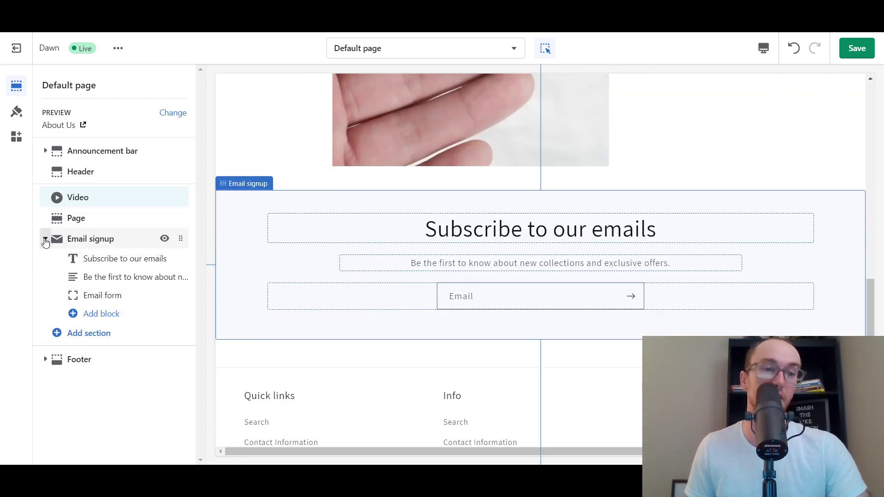
click(45, 239)
scroll(260, 299, up, 15)
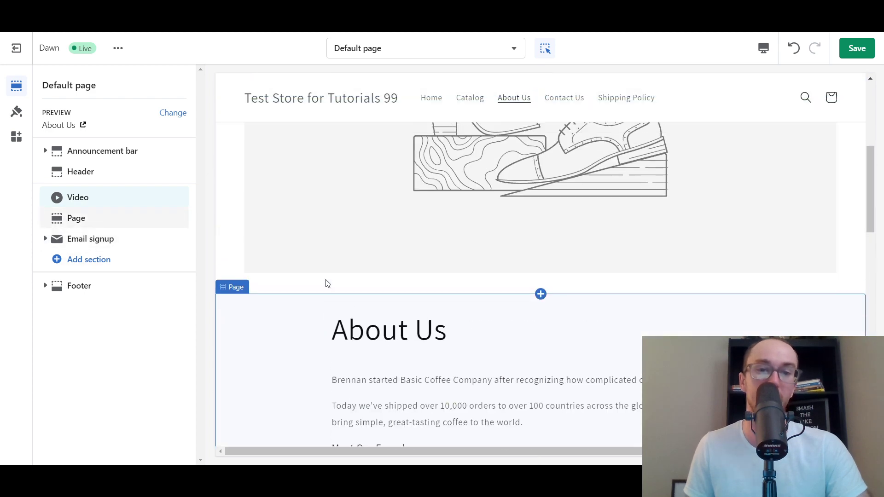
Add a Featured collection section below the Email signup section
click(108, 266)
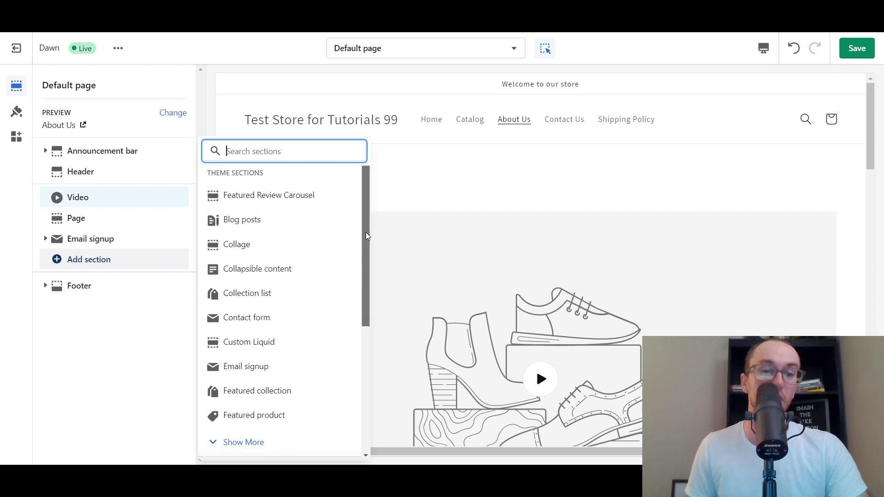
scroll(367, 235, down, 1)
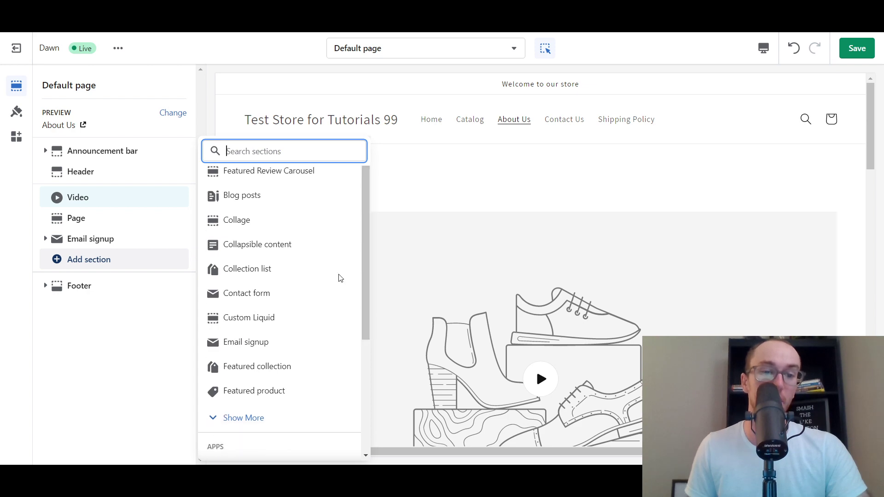
click(279, 377)
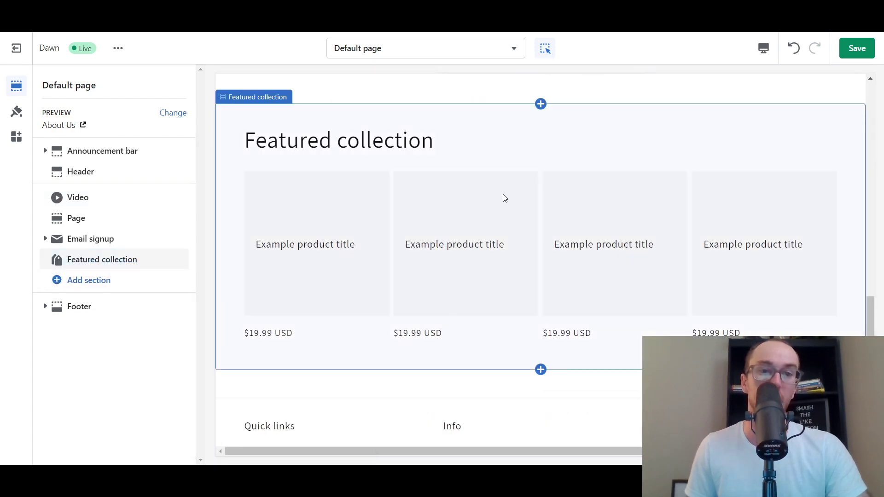
mouse_move(181, 260)
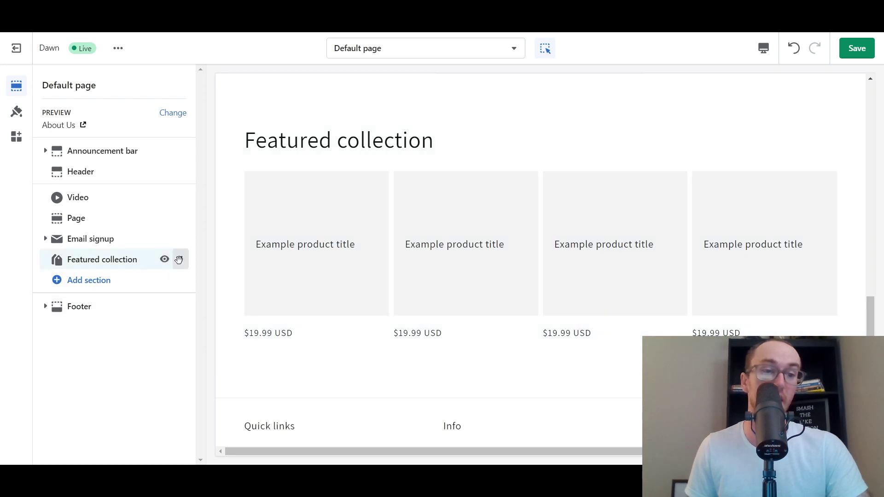
Add a Collage section below the Featured collection and look over its video, product and collection blocks
click(102, 284)
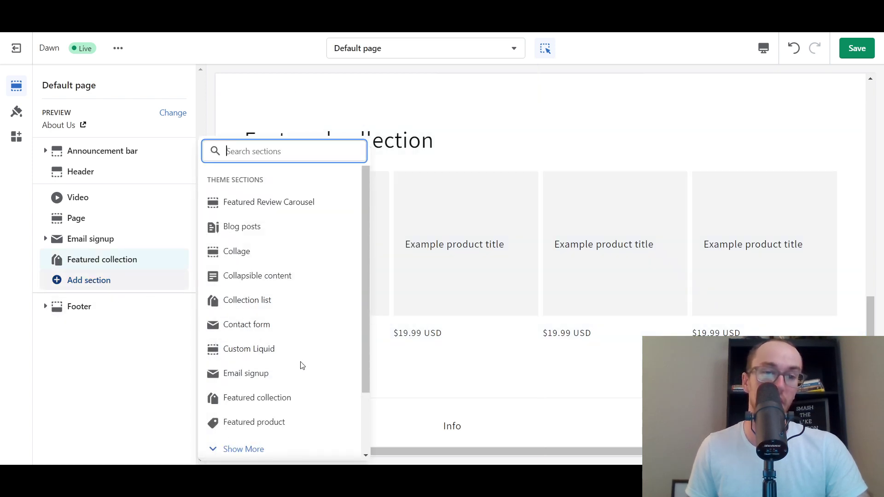
click(262, 251)
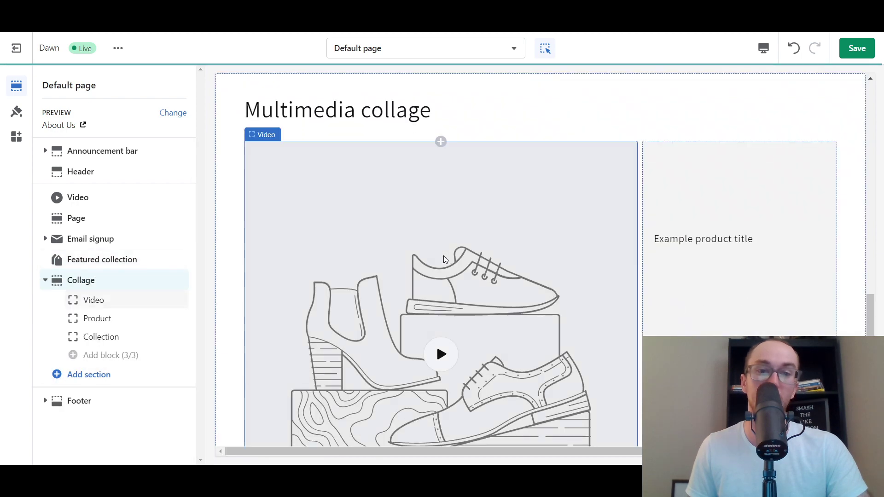
scroll(727, 291, down, 4)
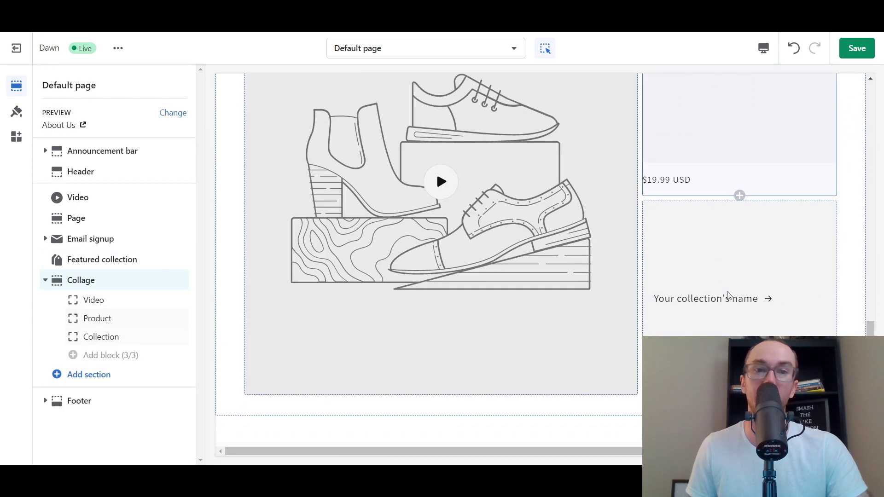
scroll(728, 295, up, 5)
mouse_move(175, 282)
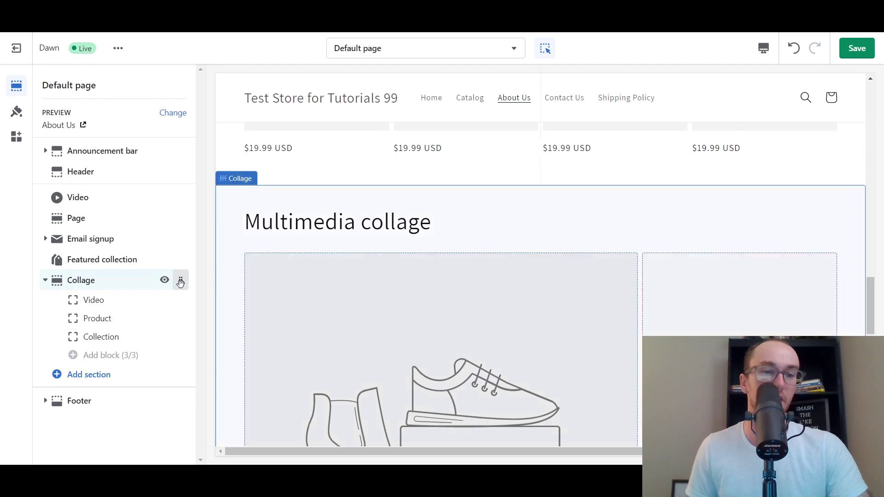
Remove the Collage section from the page template
click(237, 82)
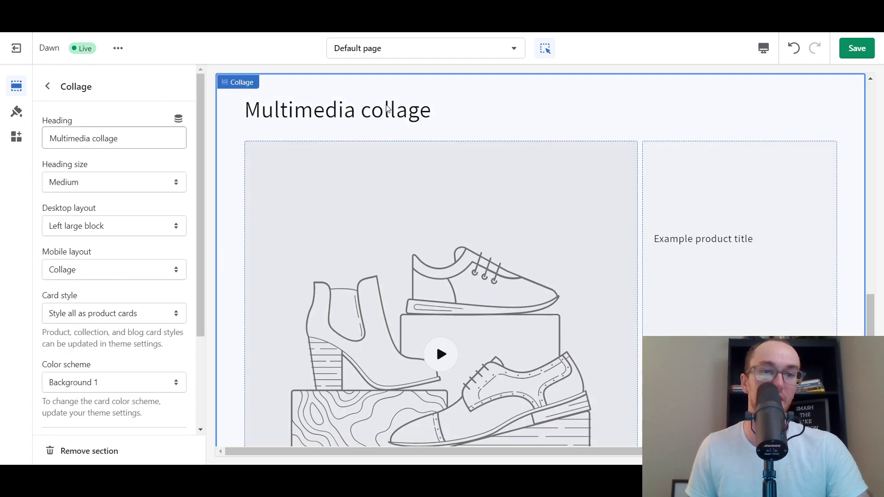
click(113, 449)
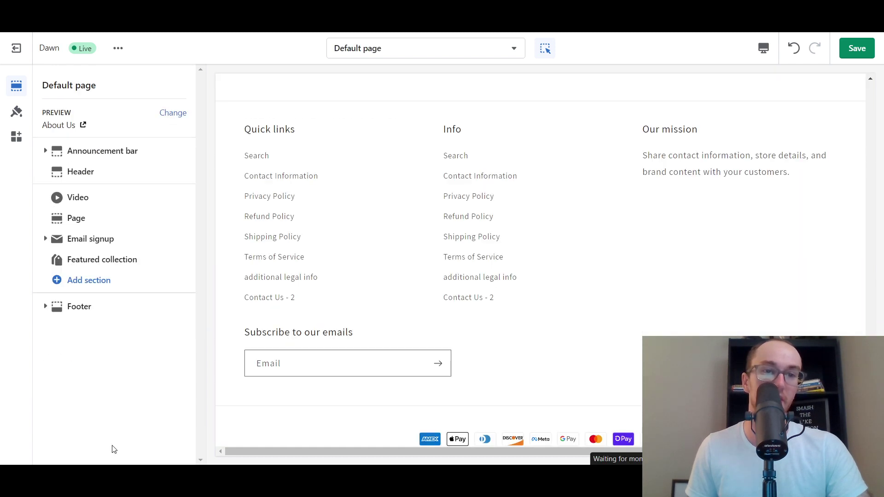
scroll(371, 256, up, 10)
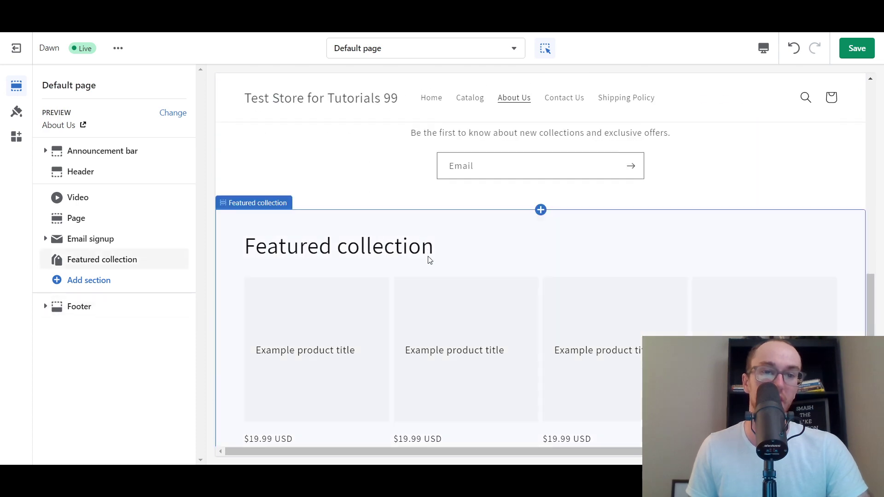
Remove the Featured collection section from the page template
click(248, 205)
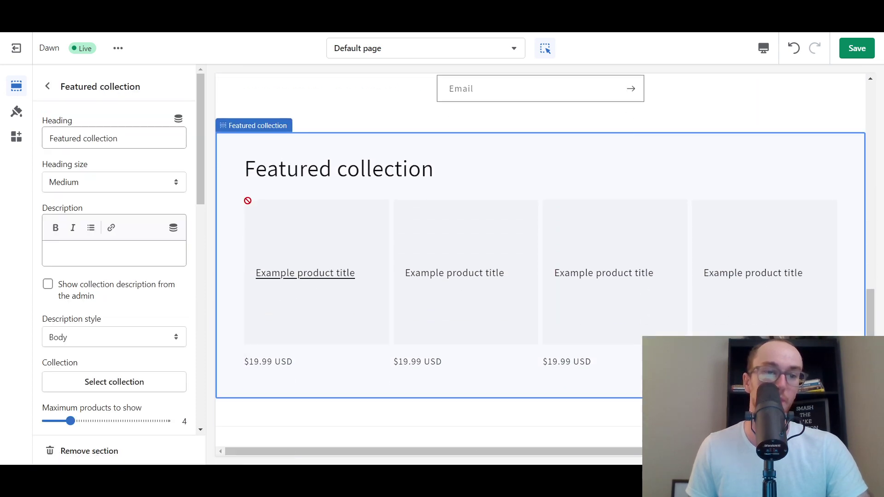
scroll(175, 306, down, 4)
click(100, 452)
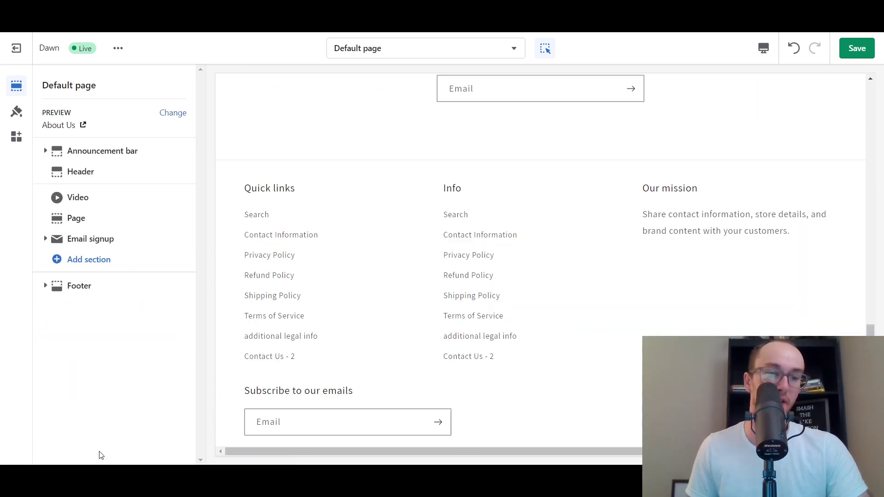
Open the settings of the Video section above the About Us content and look through them
scroll(497, 230, up, 10)
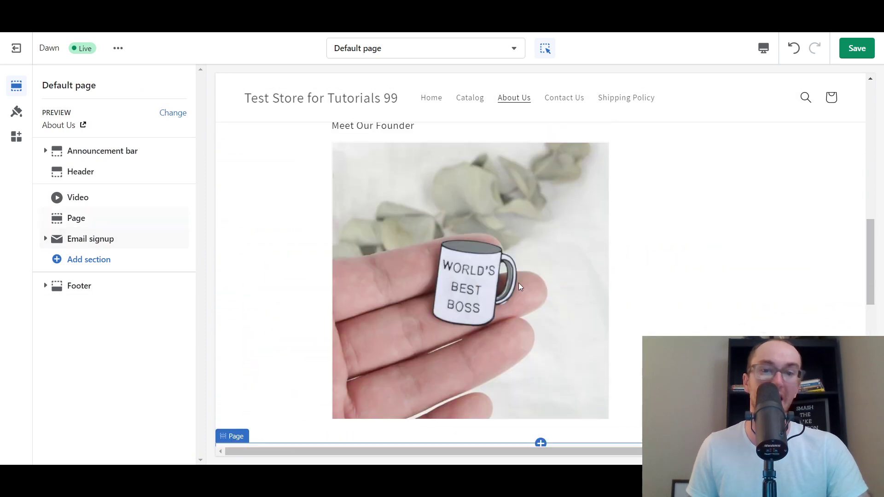
scroll(527, 288, up, 6)
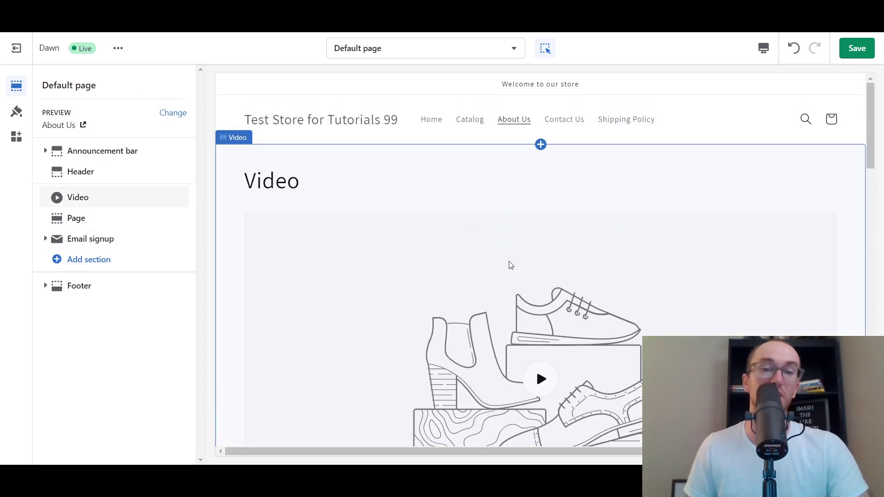
click(237, 139)
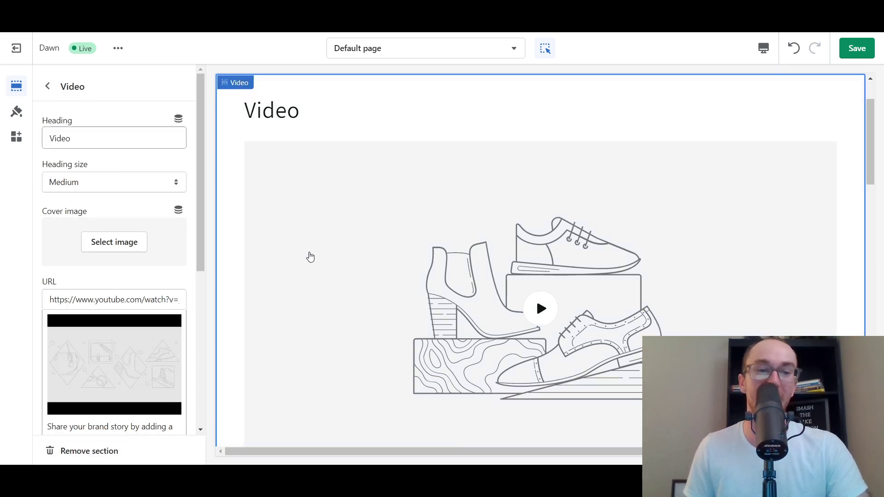
scroll(308, 255, down, 10)
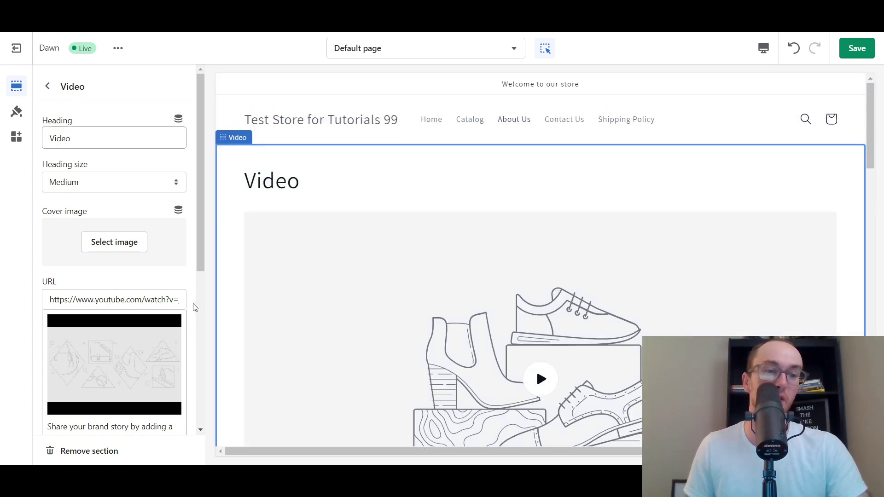
Close the Video section's settings and review the page preview from the video through the About Us content to the email signup
scroll(177, 281, down, 4)
scroll(182, 295, up, 1)
scroll(371, 297, down, 6)
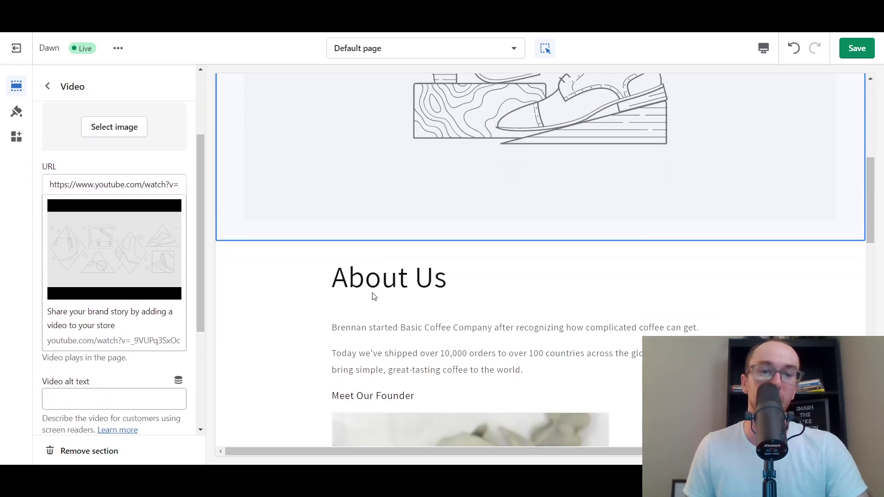
scroll(328, 330, down, 6)
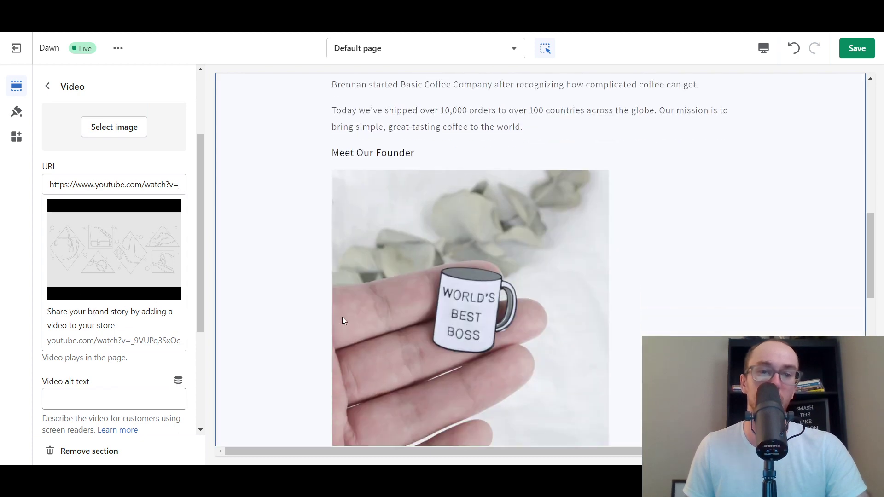
scroll(308, 364, down, 8)
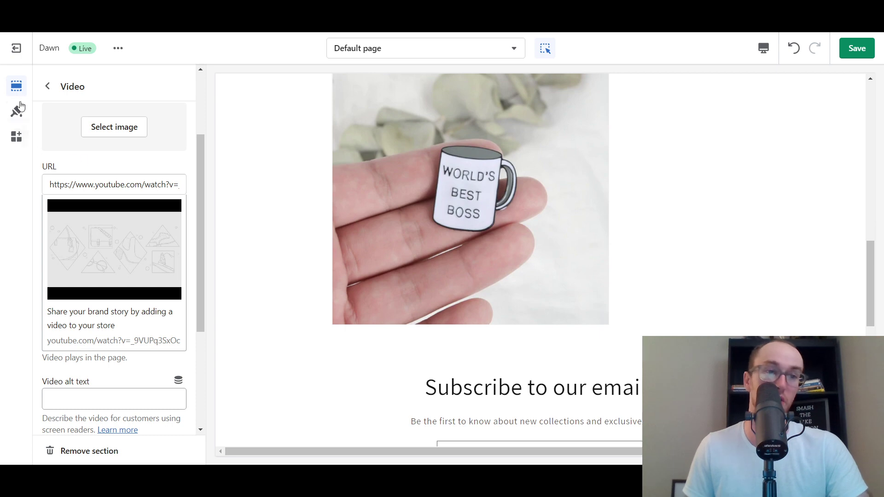
click(46, 88)
scroll(521, 263, up, 6)
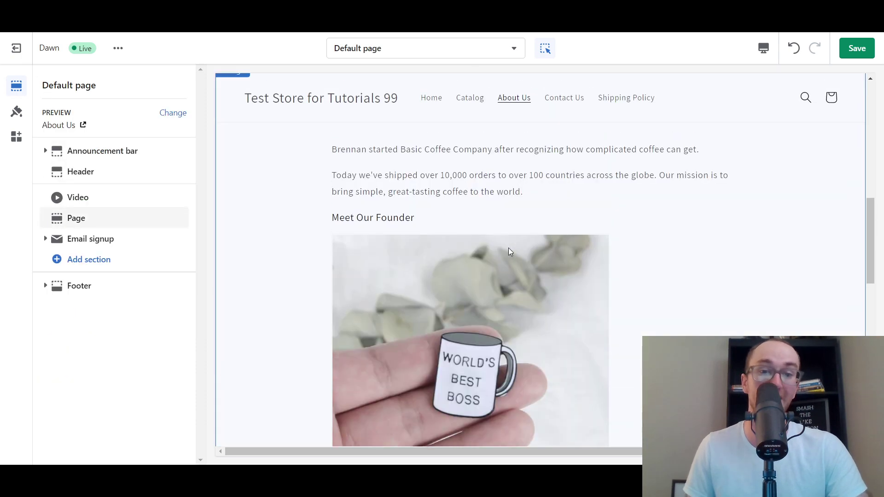
scroll(400, 221, up, 2)
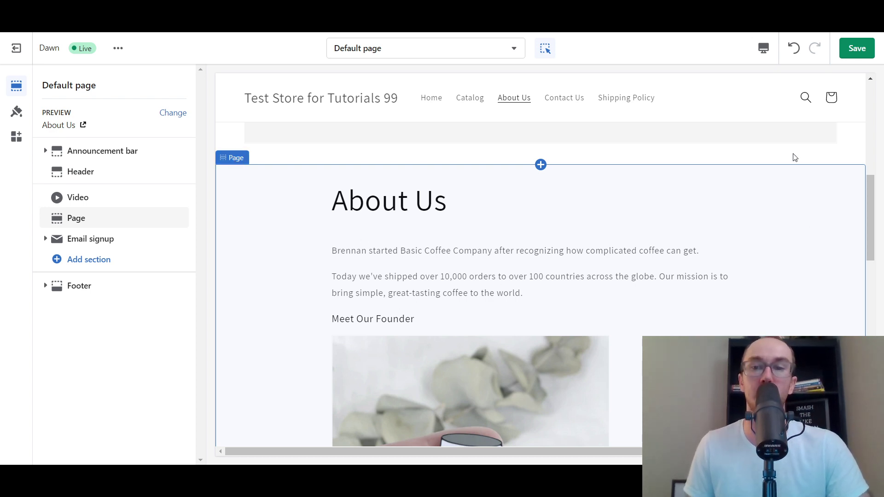
scroll(729, 247, down, 12)
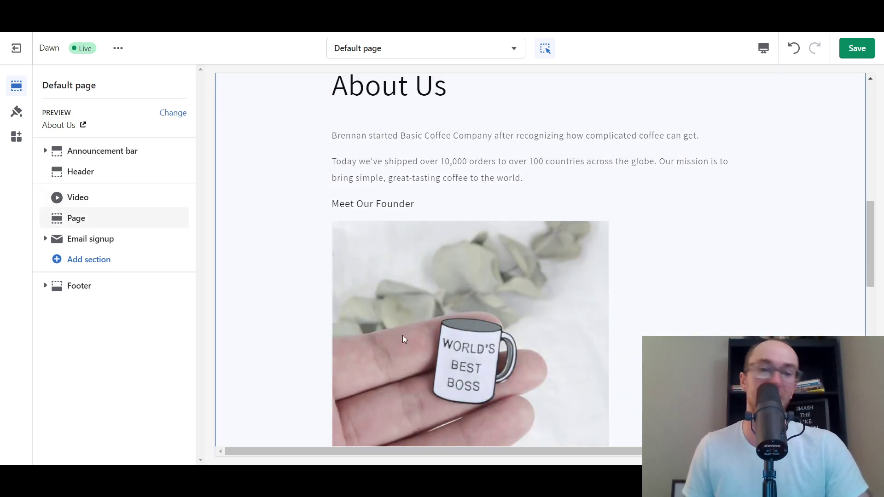
Add a Slideshow section to the page template below the Email signup section
click(96, 263)
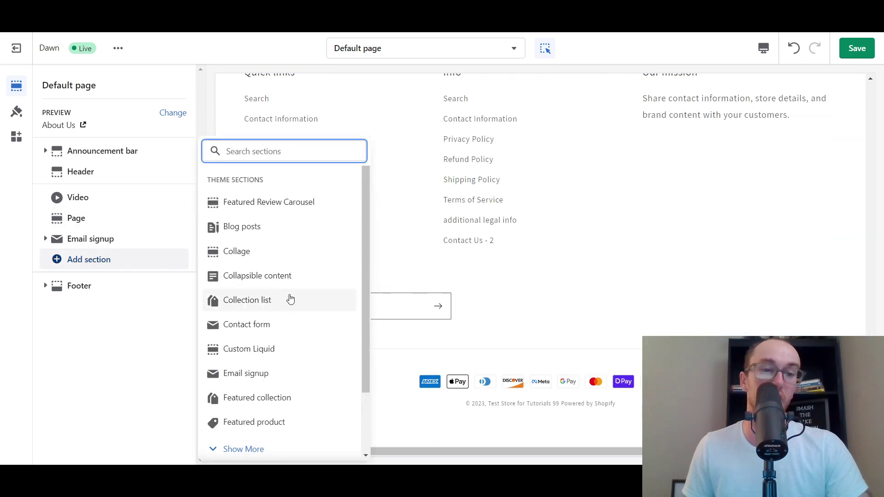
scroll(281, 322, down, 3)
click(303, 344)
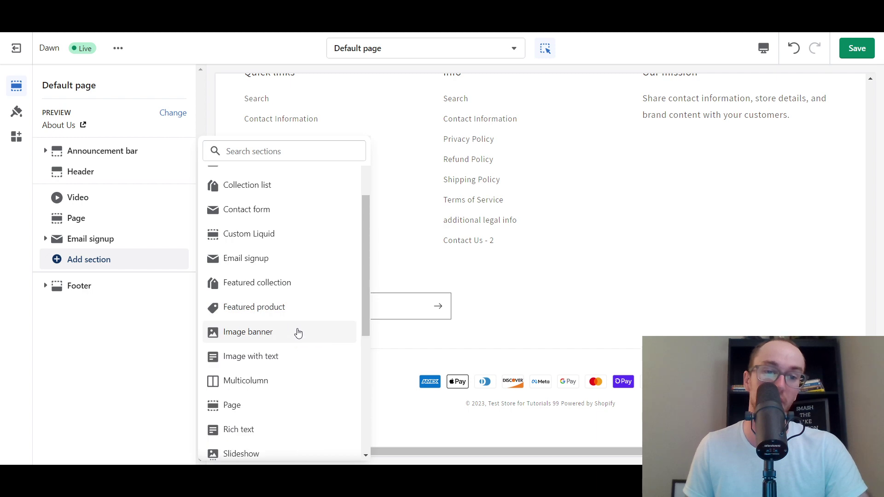
scroll(286, 395, down, 1)
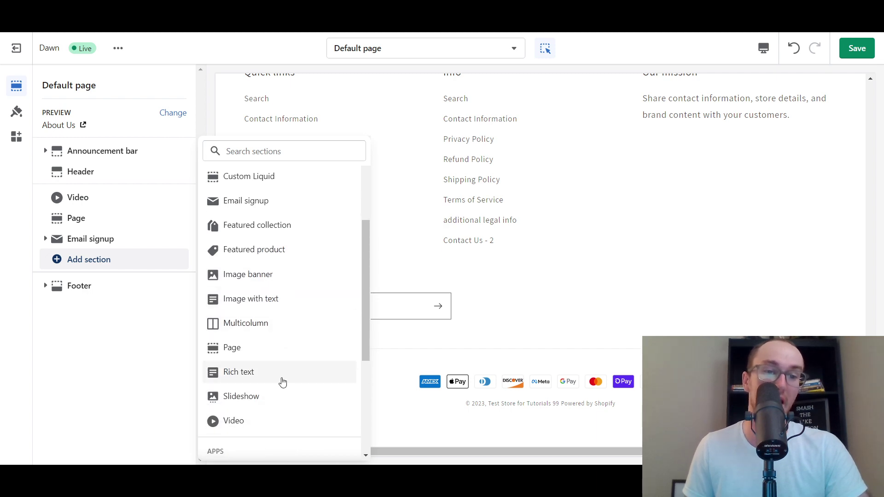
click(280, 399)
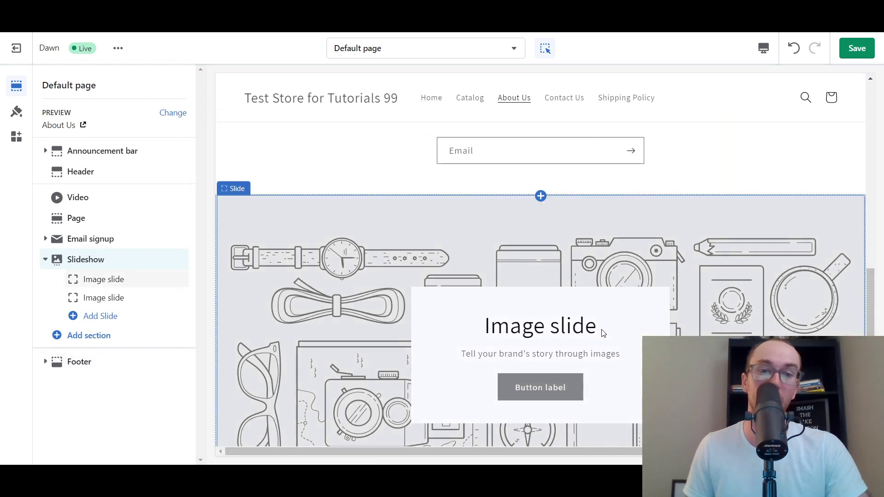
Move the Slideshow section up so it sits between the Video and Page sections
scroll(569, 302, up, 5)
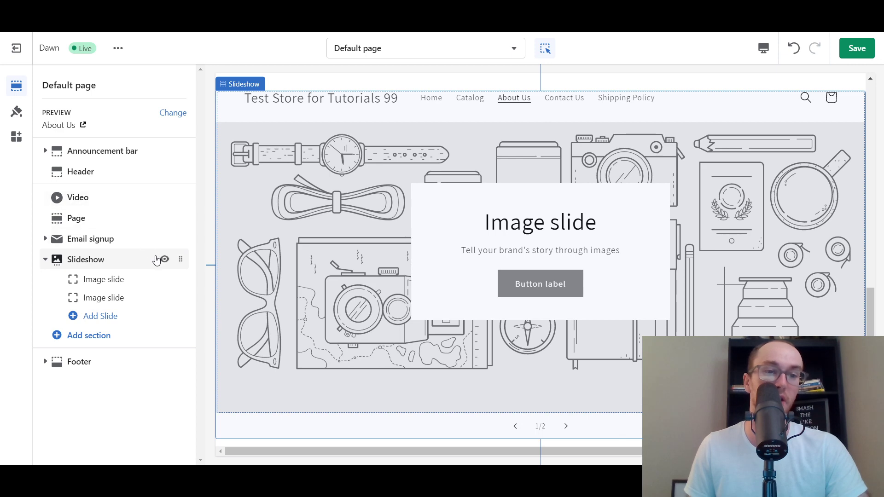
drag(178, 260, 121, 220)
scroll(530, 258, down, 6)
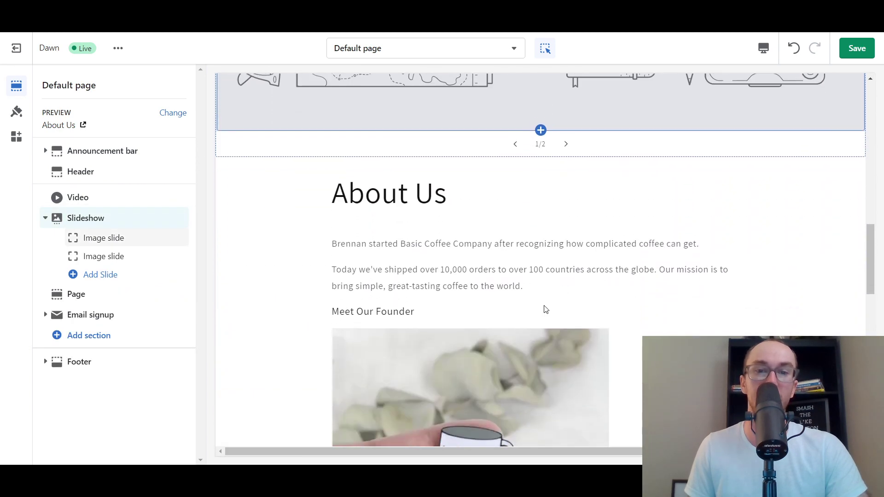
Review the page preview, checking the order of the video, slideshow, About Us content and email signup
scroll(479, 294, up, 5)
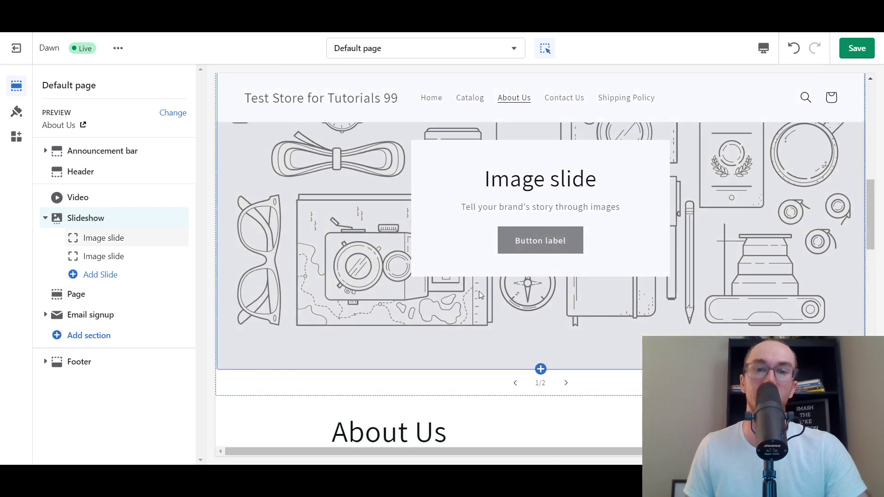
scroll(482, 267, up, 1)
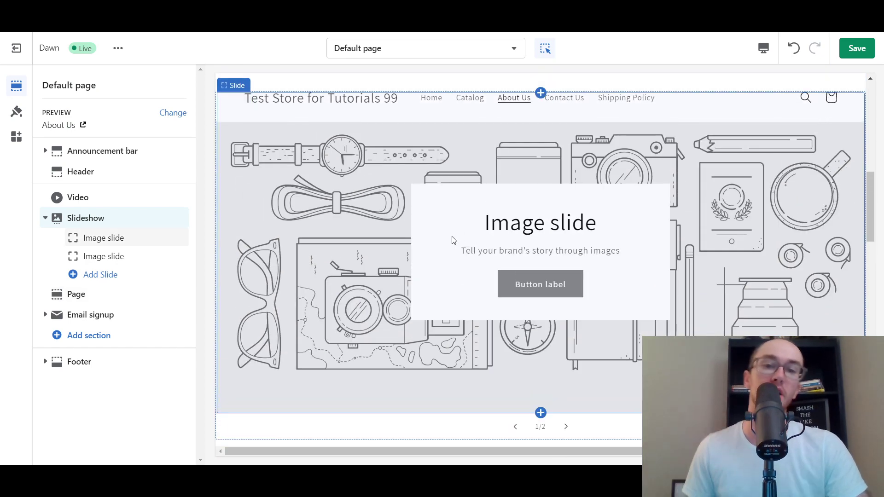
scroll(596, 338, up, 7)
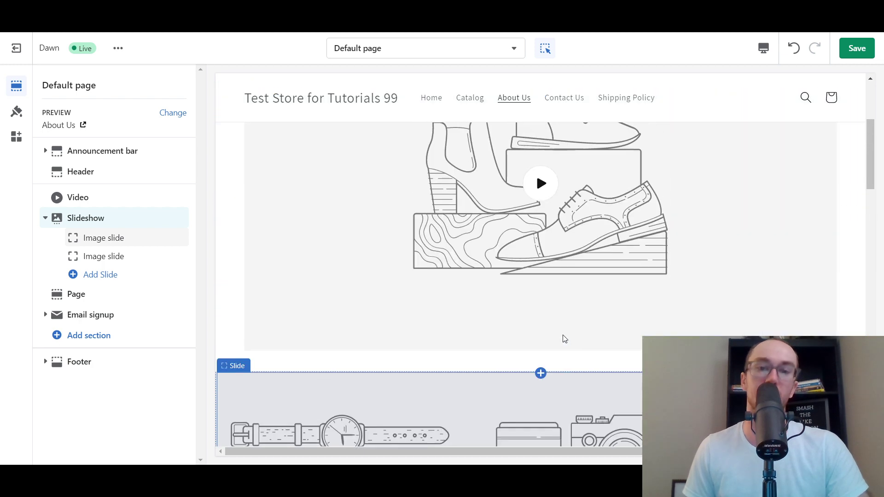
scroll(323, 345, down, 8)
scroll(325, 336, down, 5)
scroll(329, 322, up, 5)
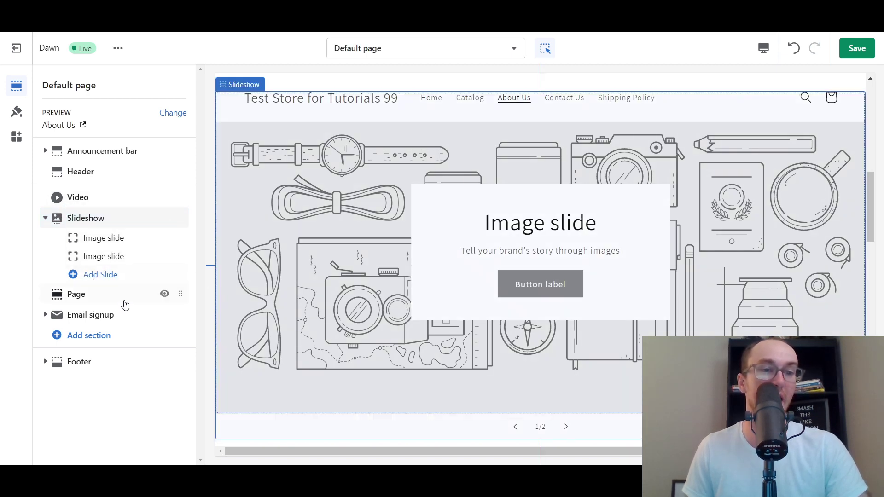
scroll(675, 193, up, 6)
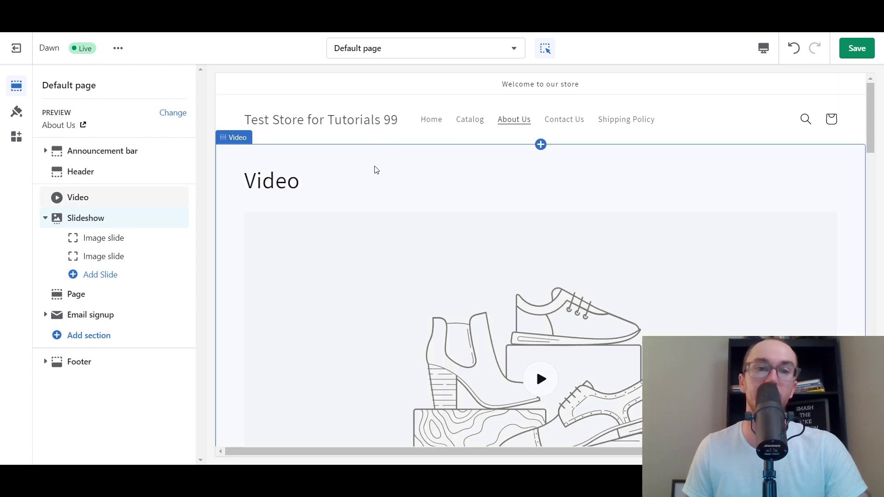
scroll(375, 170, down, 15)
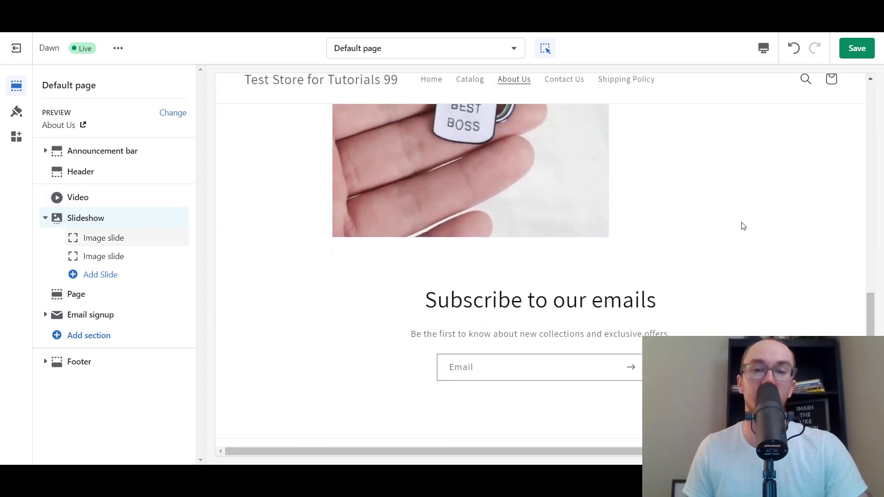
scroll(743, 227, up, 8)
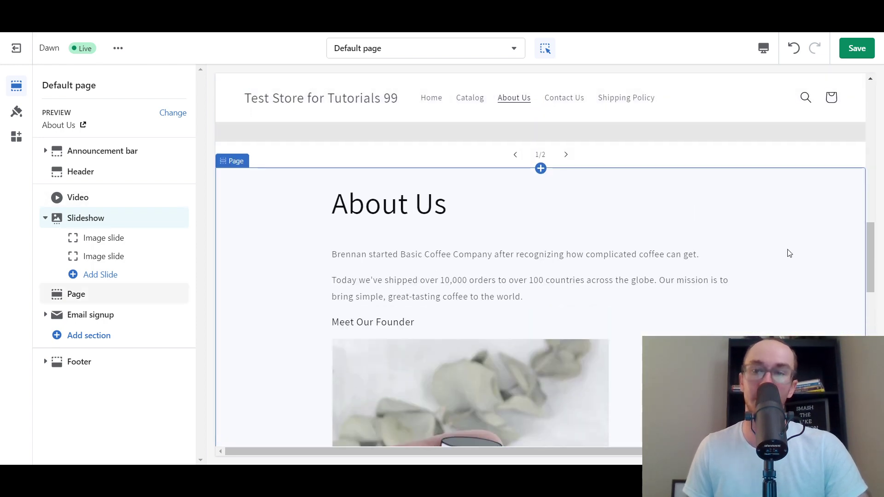
scroll(865, 231, up, 3)
scroll(803, 259, down, 5)
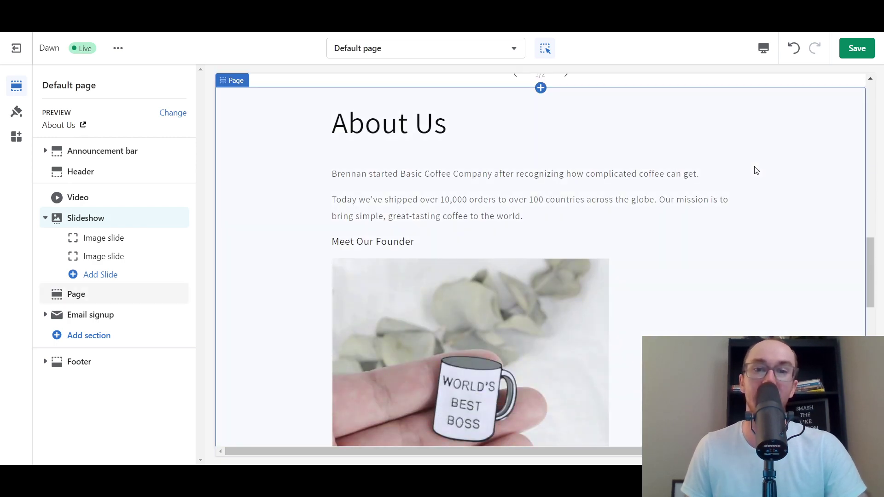
scroll(691, 249, up, 10)
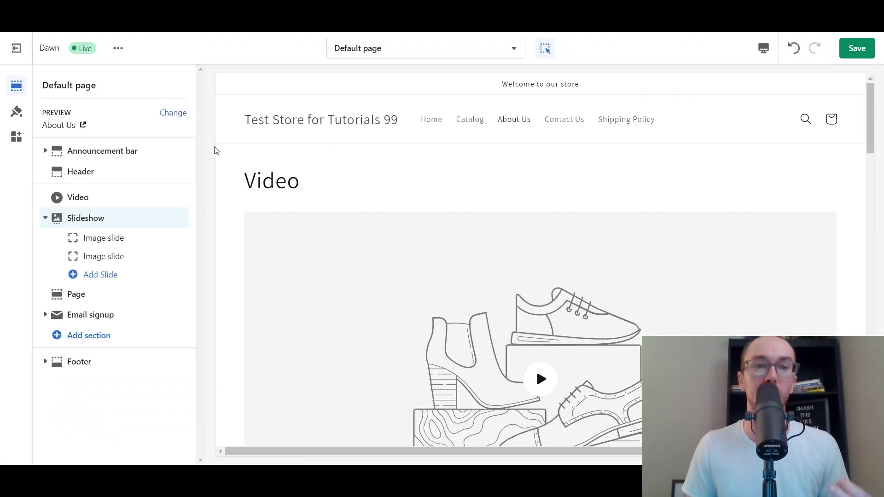
scroll(303, 217, down, 10)
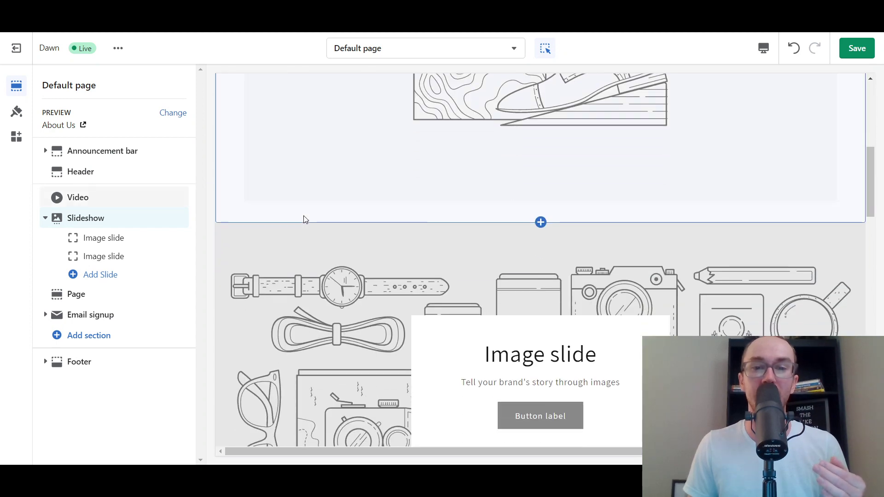
scroll(303, 217, up, 2)
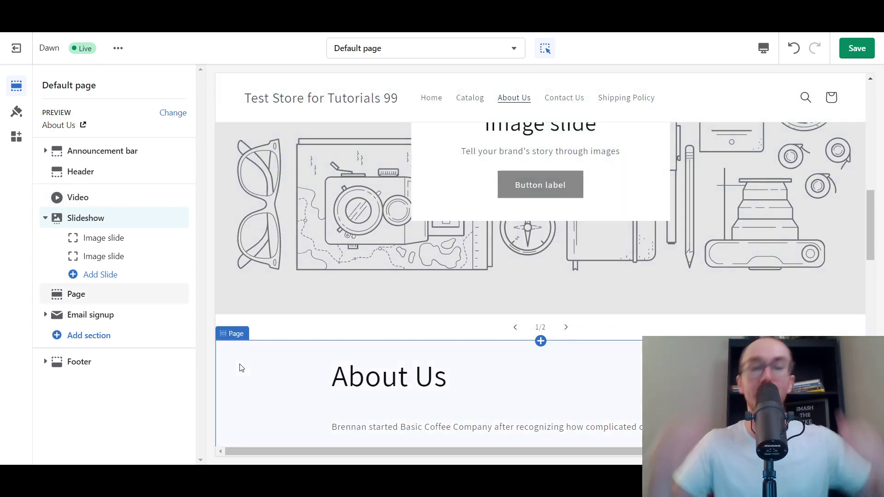